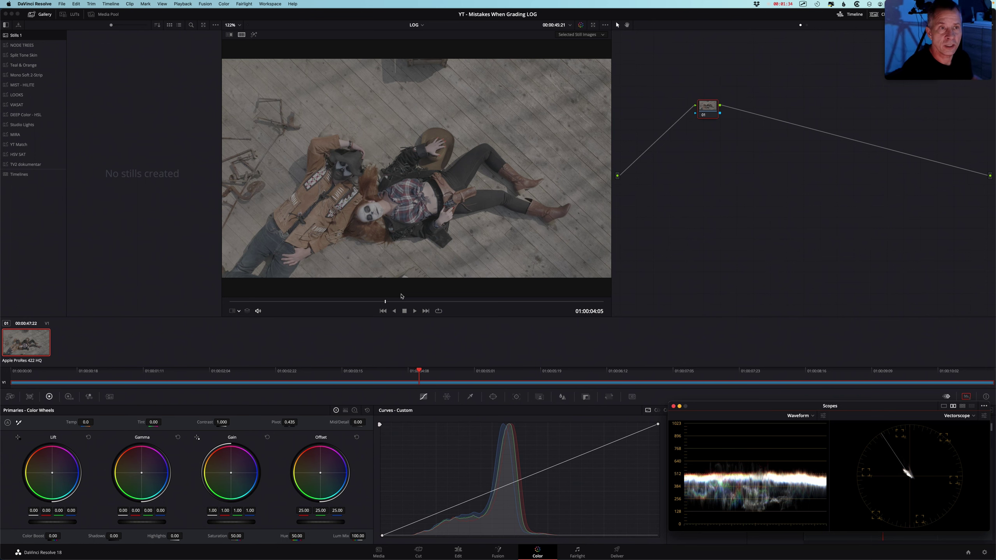
- Hide the gallery, reposition the single node and move the floating scopes window up beneath it
click(40, 14)
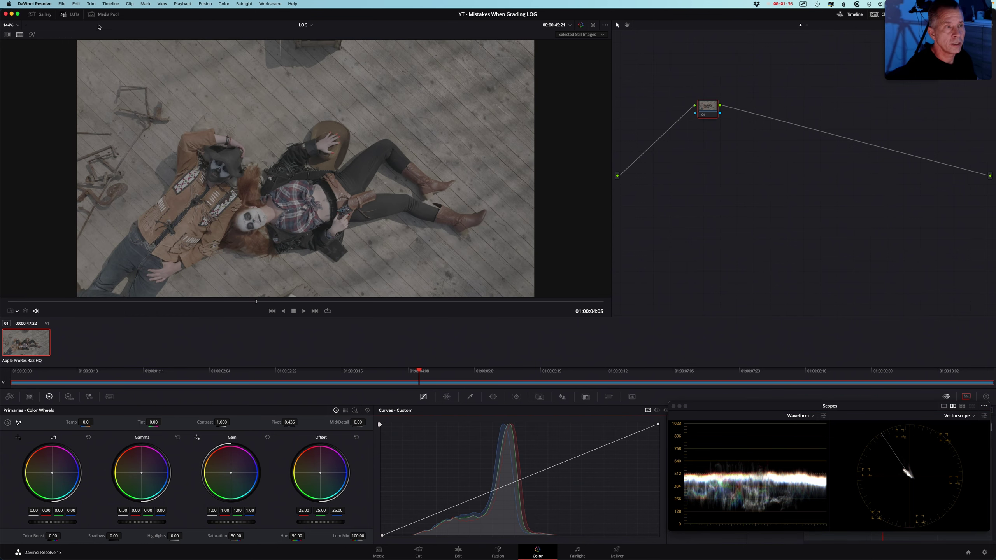
drag(707, 110, 691, 157)
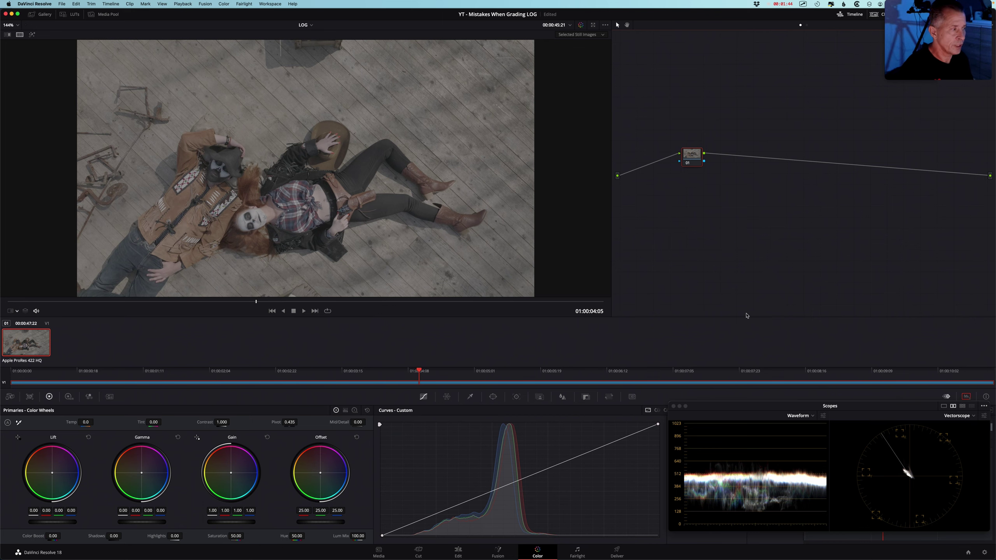
drag(791, 426, 747, 246)
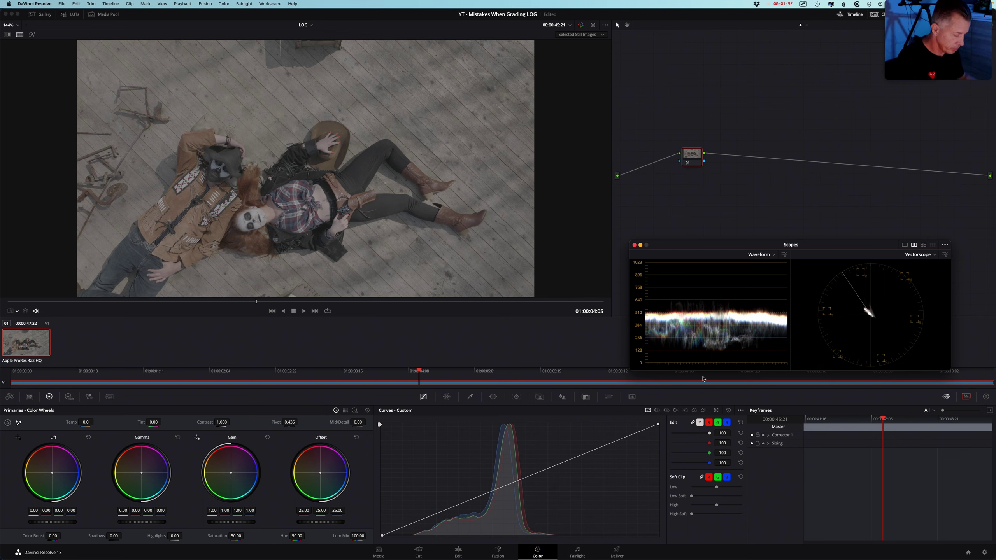
drag(690, 359, 812, 344)
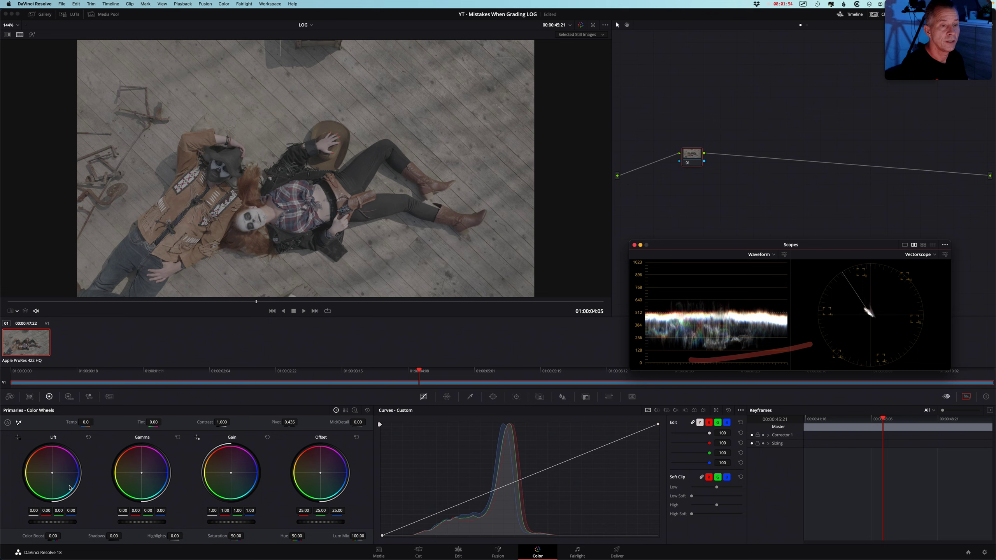
- Grade the LOG clip with Lift and Gamma -0.06, Gain 1.58, Contrast 1.039, Temp -10 and Saturation 70.40, and grab a still
drag(65, 523, 34, 524)
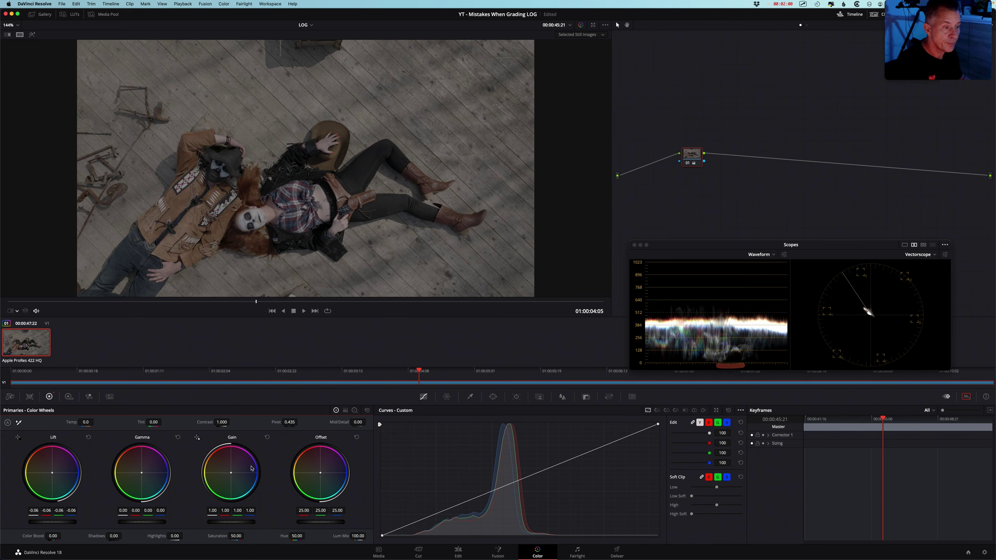
drag(226, 523, 257, 524)
drag(149, 523, 142, 522)
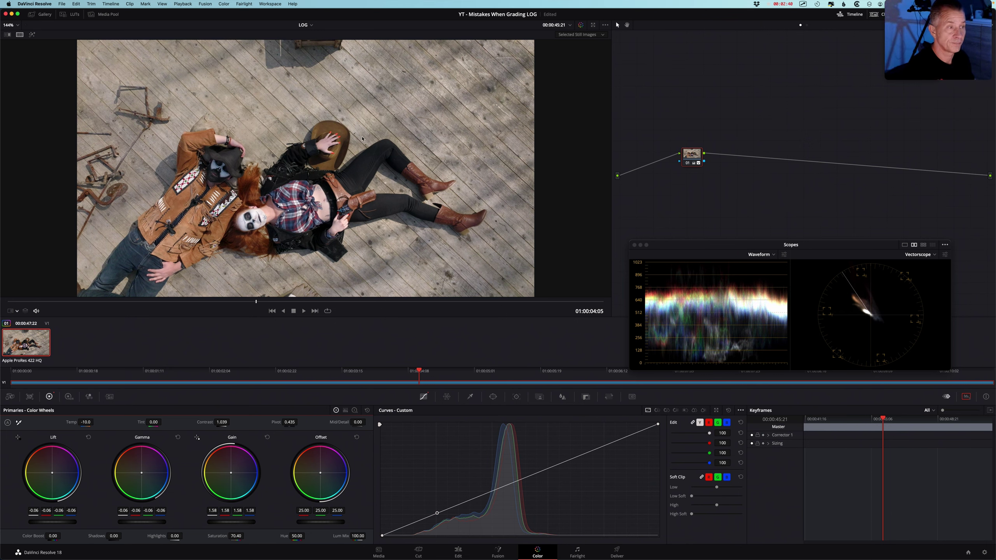
right_click(293, 103)
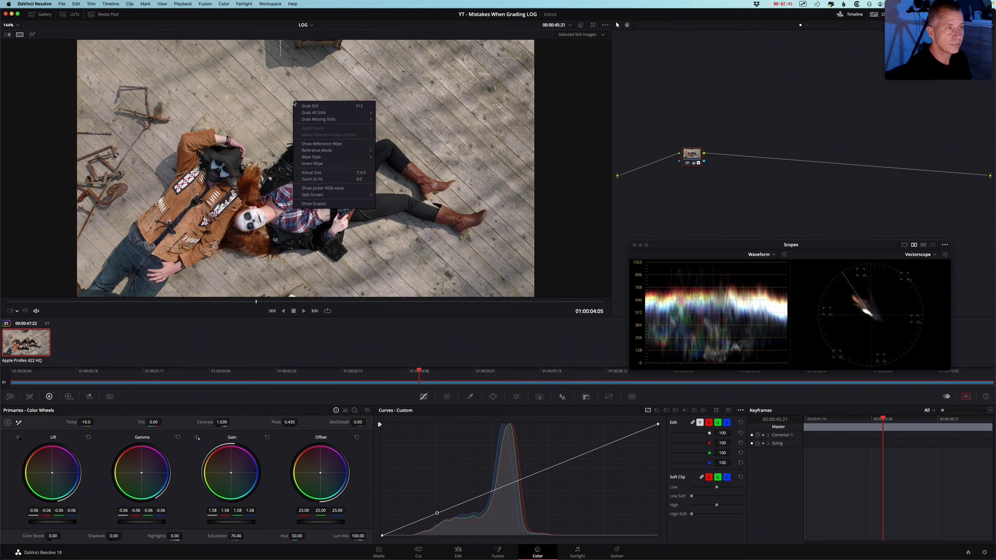
click(314, 105)
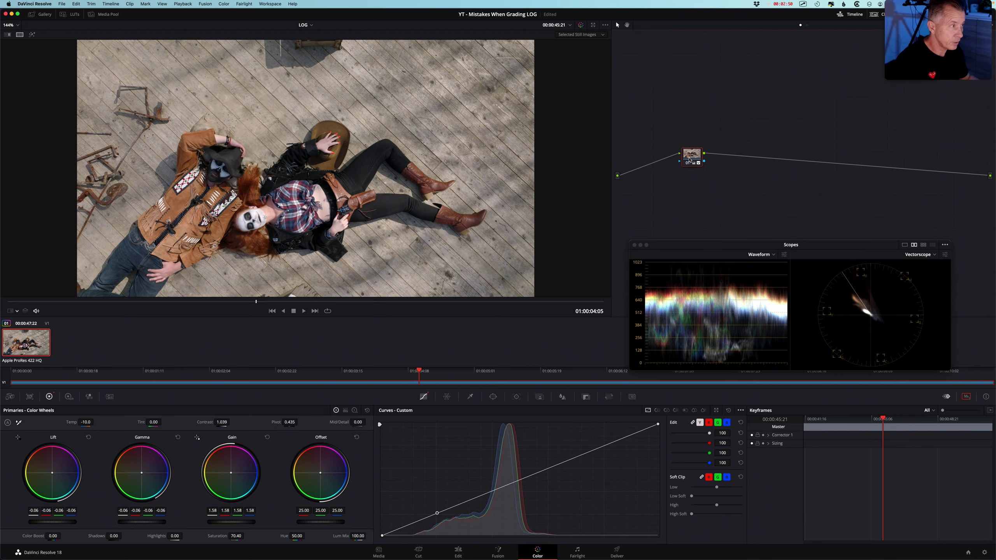
- Delete the graded node and build a new chain of five serial nodes
key(ctrl+d)
key(ctrl+d)
key(Delete)
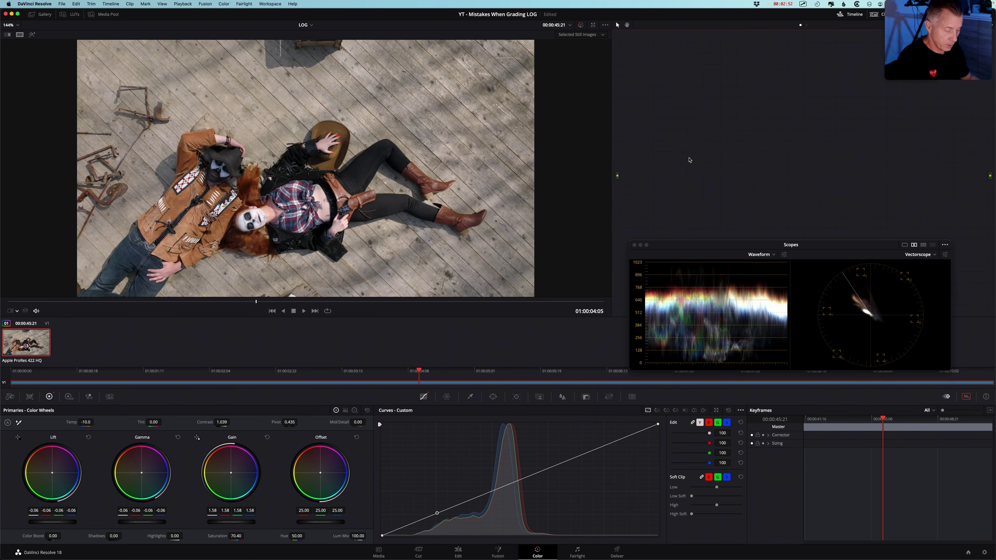
key(alt+s)
key(alt+s)
key(alt+s)
key(alt+s)
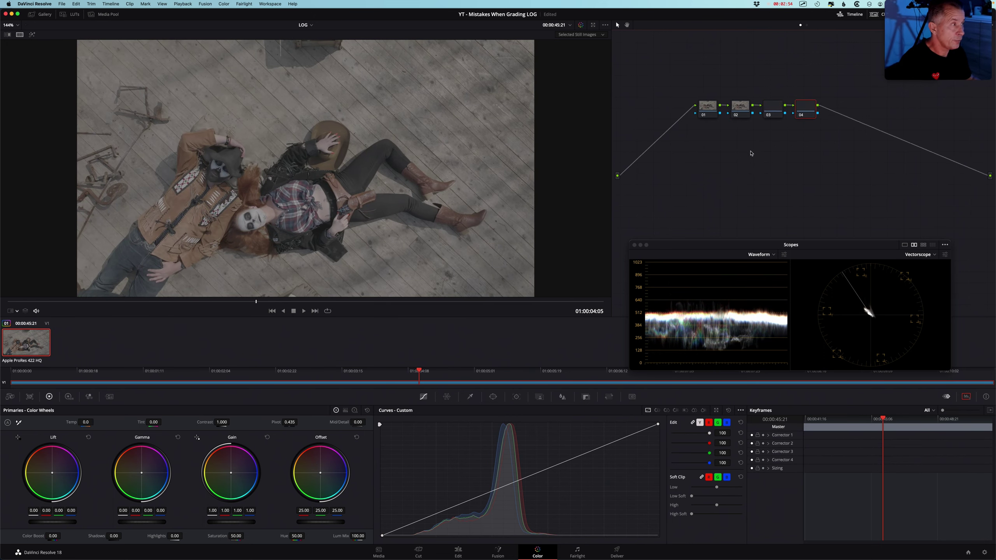
key(alt+s)
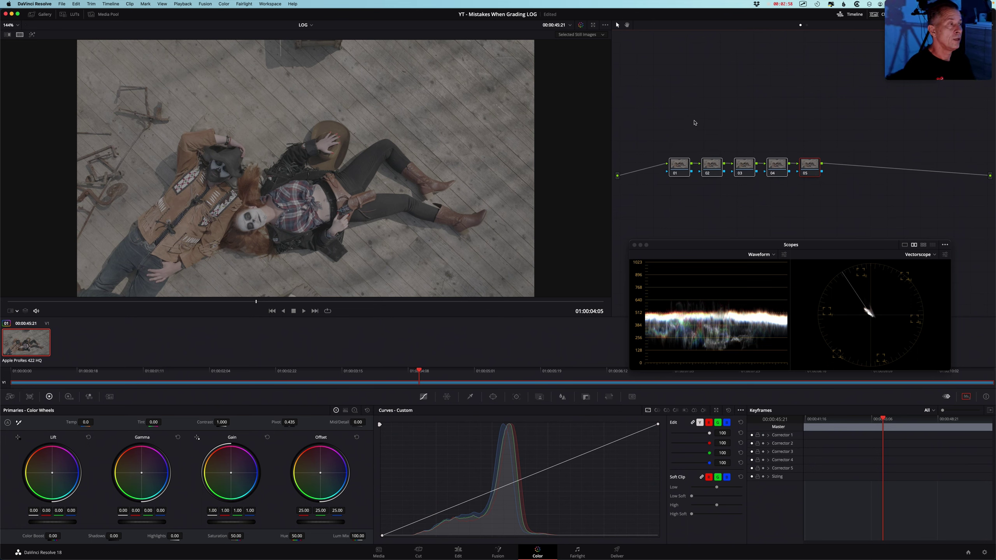
- Move the scopes window clear of the node chain and apply the Color Space Transform effect to the fourth node
click(678, 169)
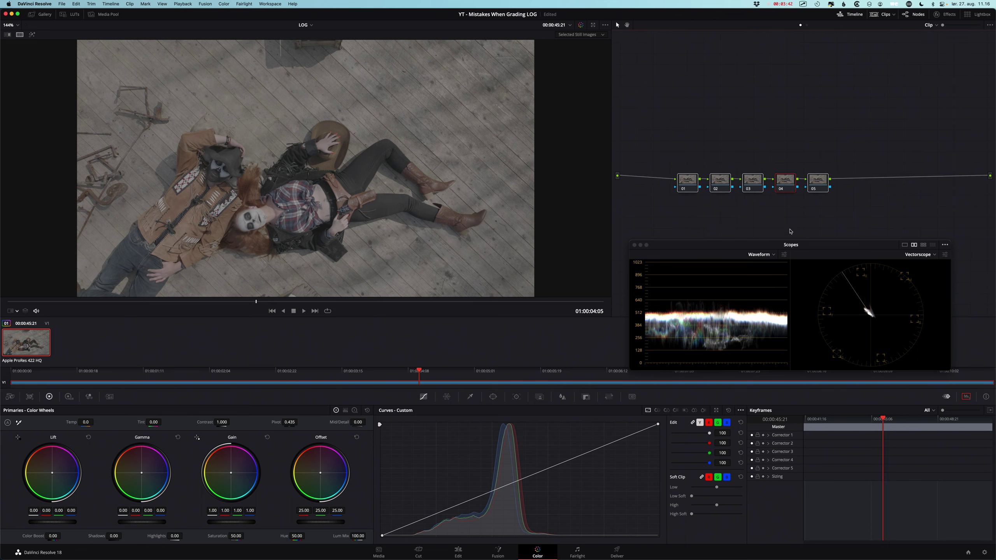
drag(777, 246, 814, 262)
click(794, 170)
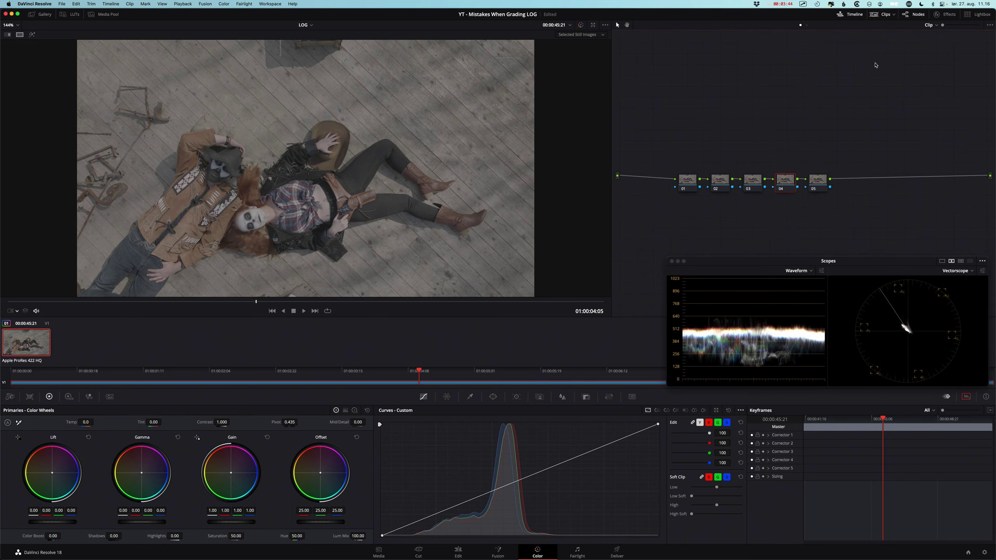
click(945, 14)
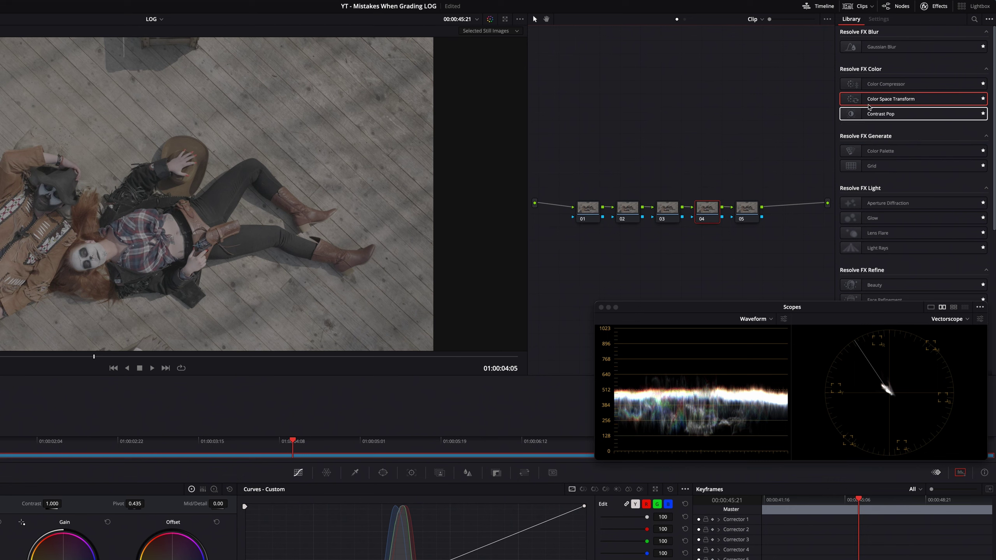
drag(868, 107, 703, 214)
- Set the Color Space Transform's input color space to DJI D-Gamut and its input gamma to DJI D-Log
click(924, 57)
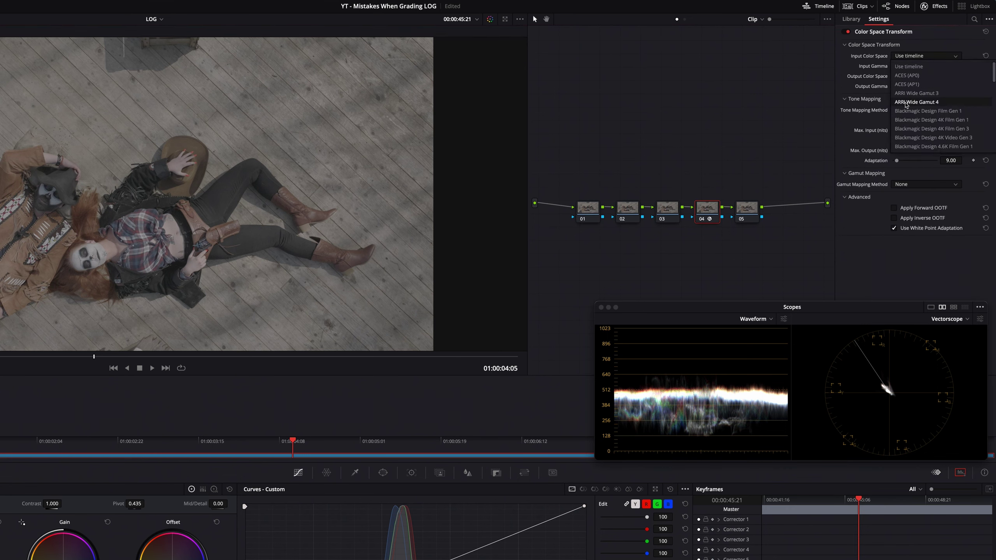
scroll(918, 143, down, 3)
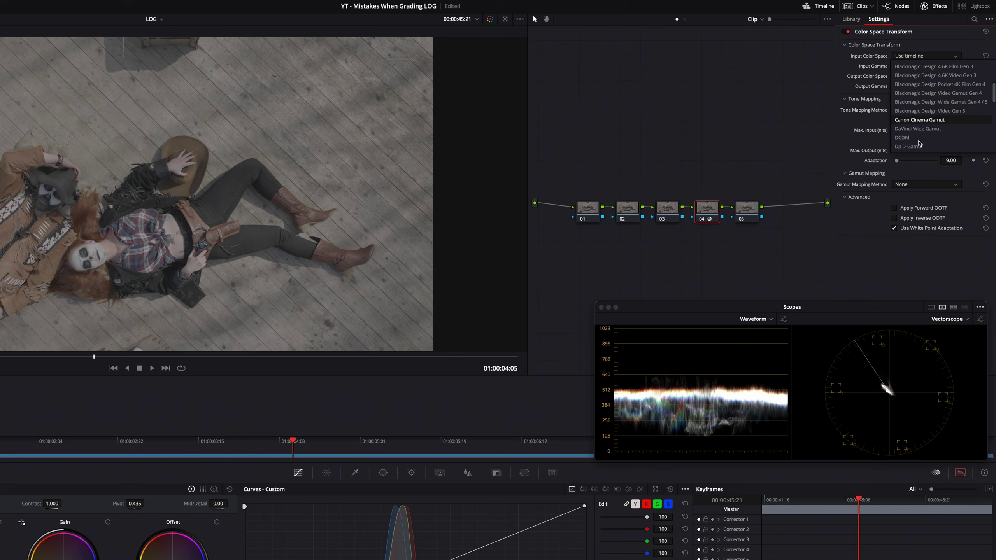
click(916, 147)
click(926, 65)
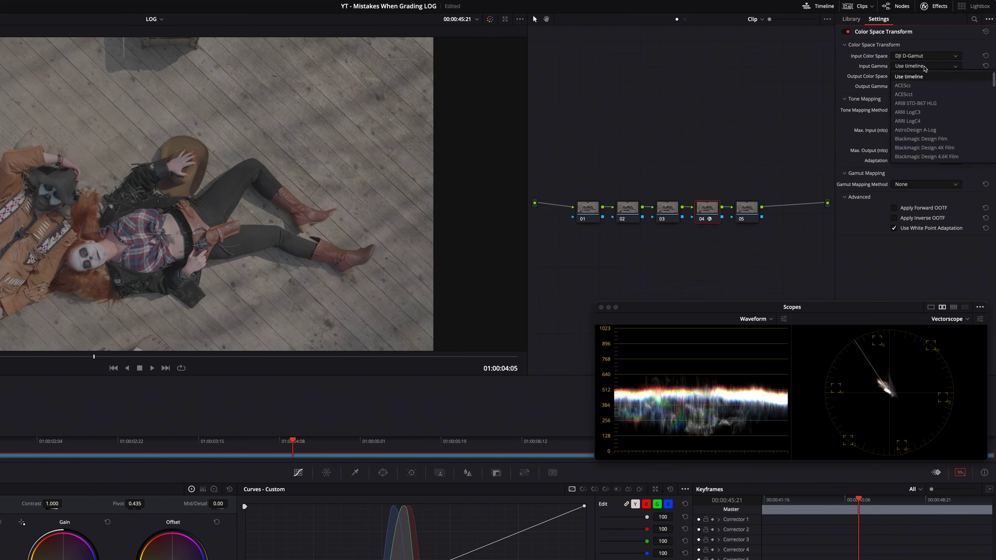
scroll(914, 113, down, 3)
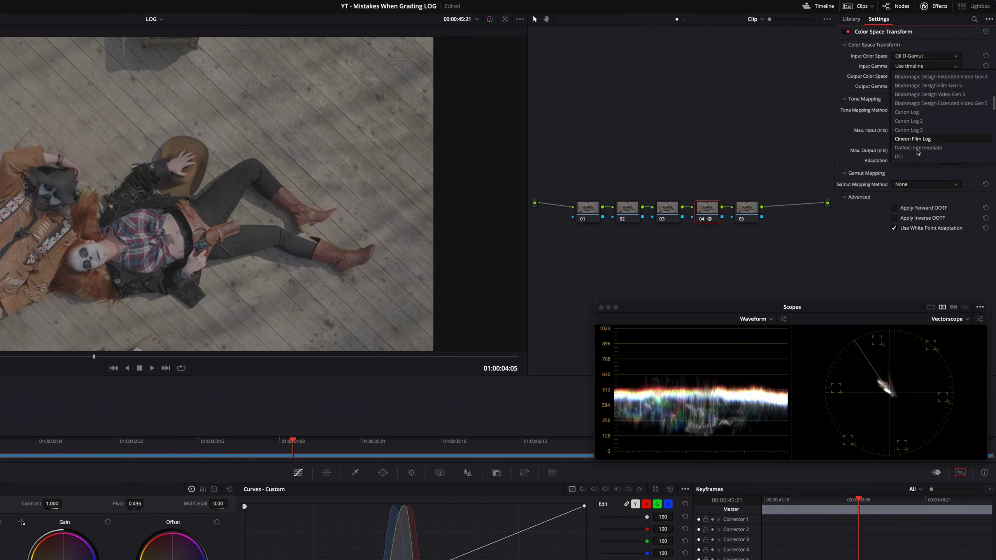
scroll(905, 157, down, 2)
click(913, 153)
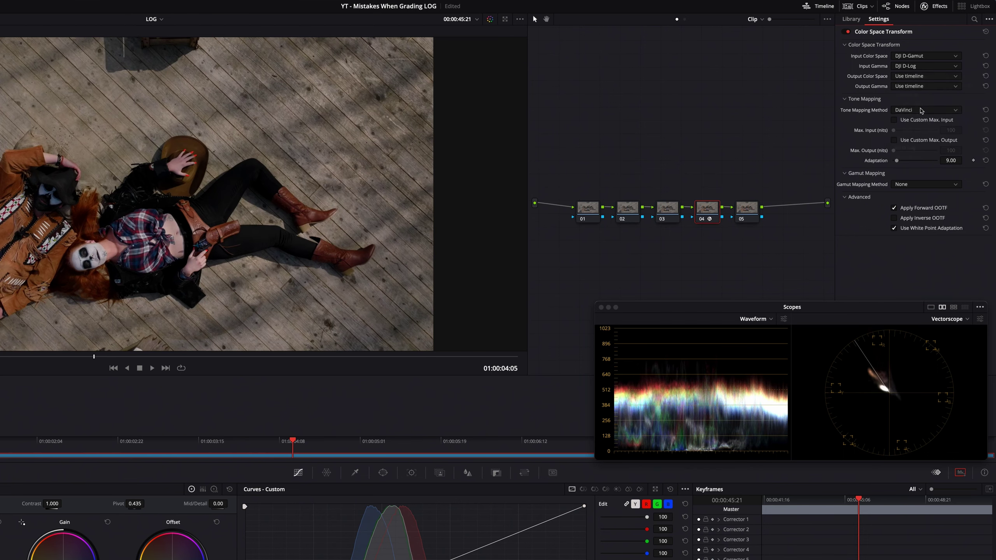
- Set the transform's output color space to Rec.709 and output gamma to Gamma 2.4, and close the effects library
click(918, 77)
scroll(911, 136, down, 5)
click(929, 106)
click(930, 87)
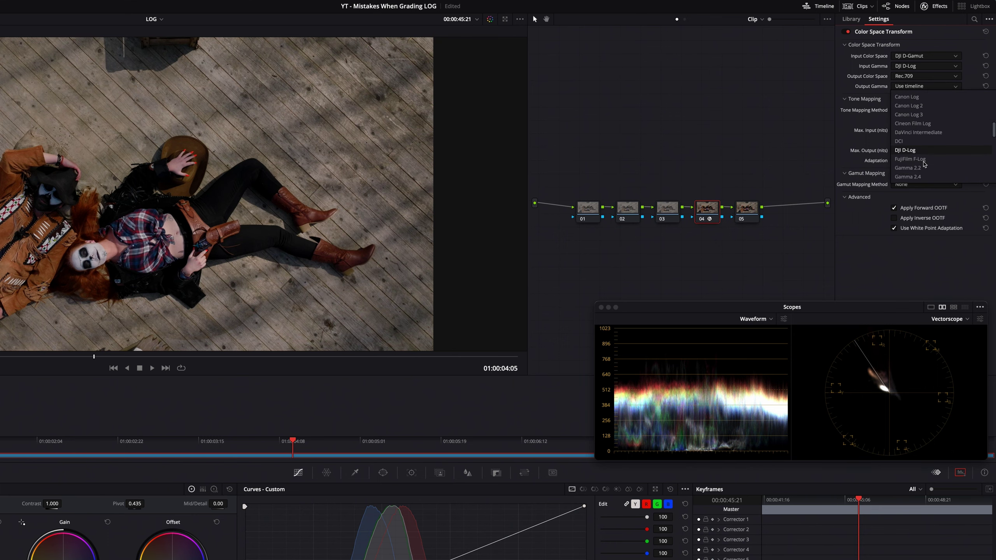
click(908, 176)
click(926, 6)
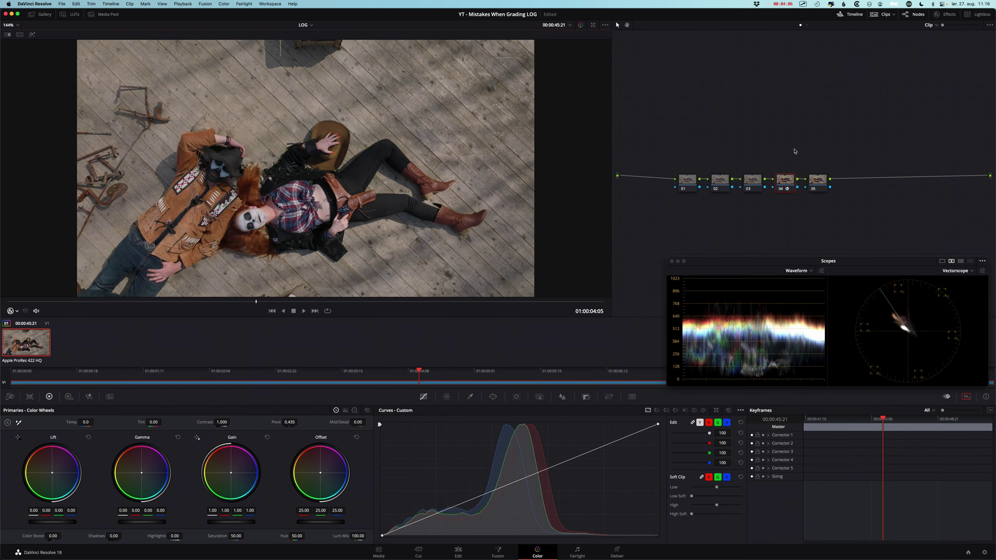
- Label the fourth node CST and shift the first three nodes together away from it
click(687, 182)
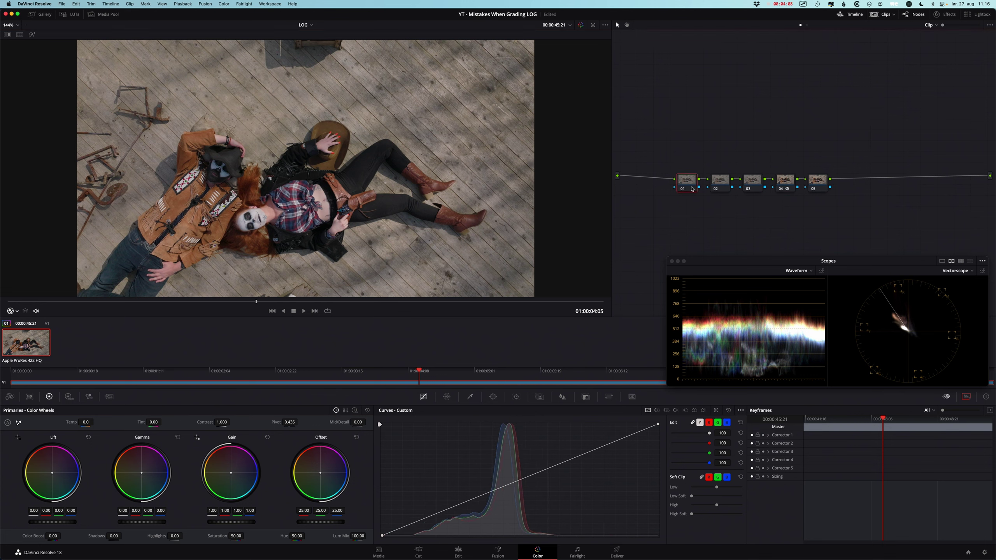
click(784, 185)
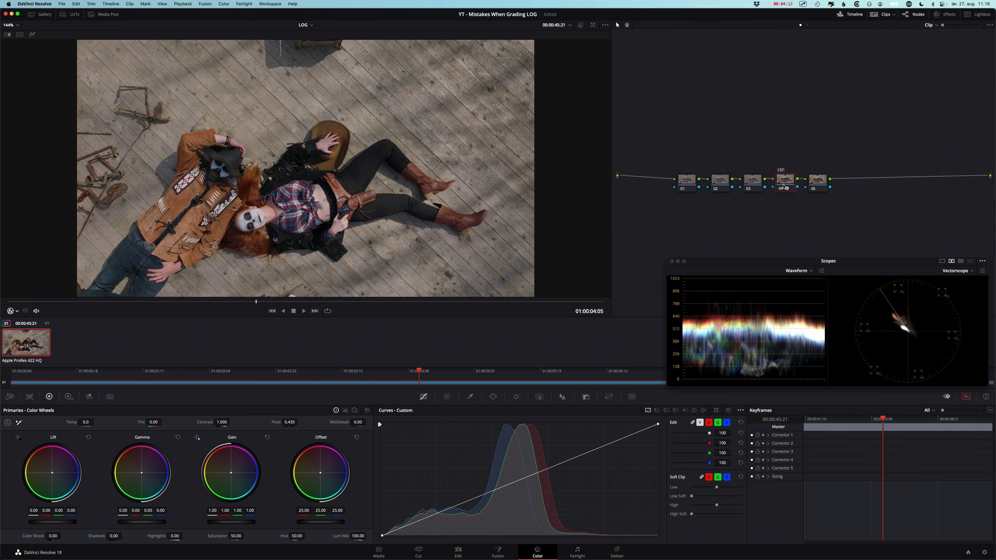
drag(674, 158, 763, 197)
drag(688, 177, 672, 176)
- Label the first three nodes EXP, BAL and ADJ/SAT
click(667, 182)
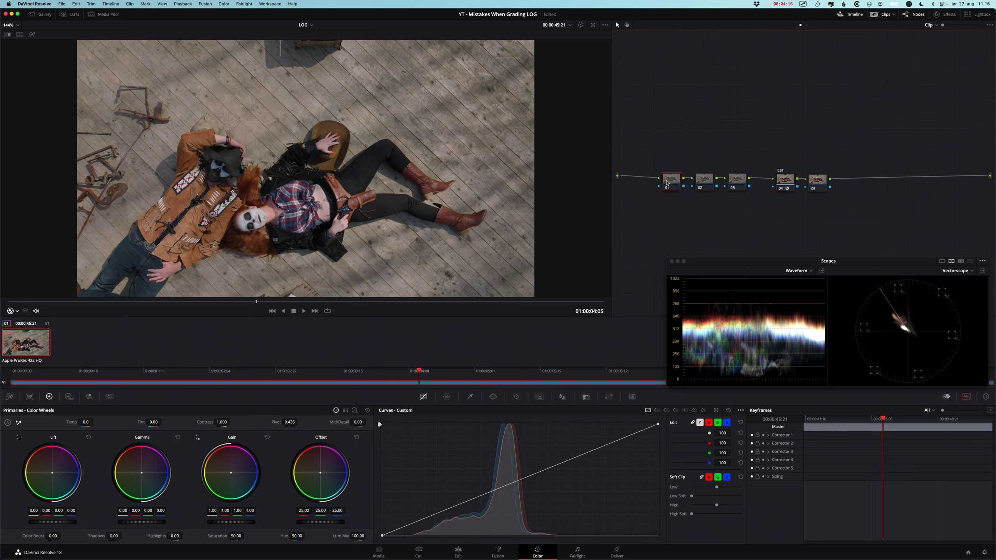
click(702, 179)
click(743, 183)
- Shape the EXP node's custom curve with a slightly lowered shadow point and a raised midtone point, and play back the clip
click(670, 180)
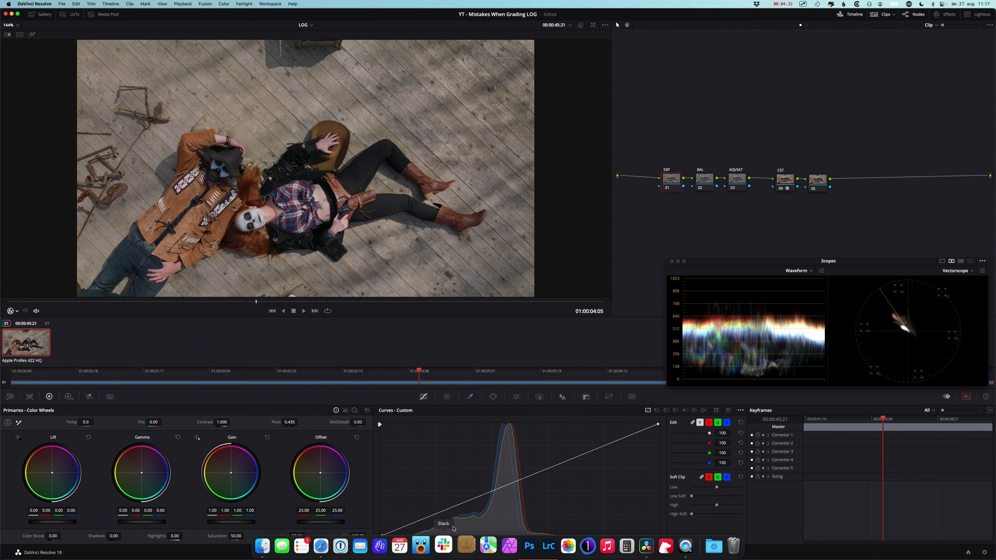
drag(426, 520, 432, 522)
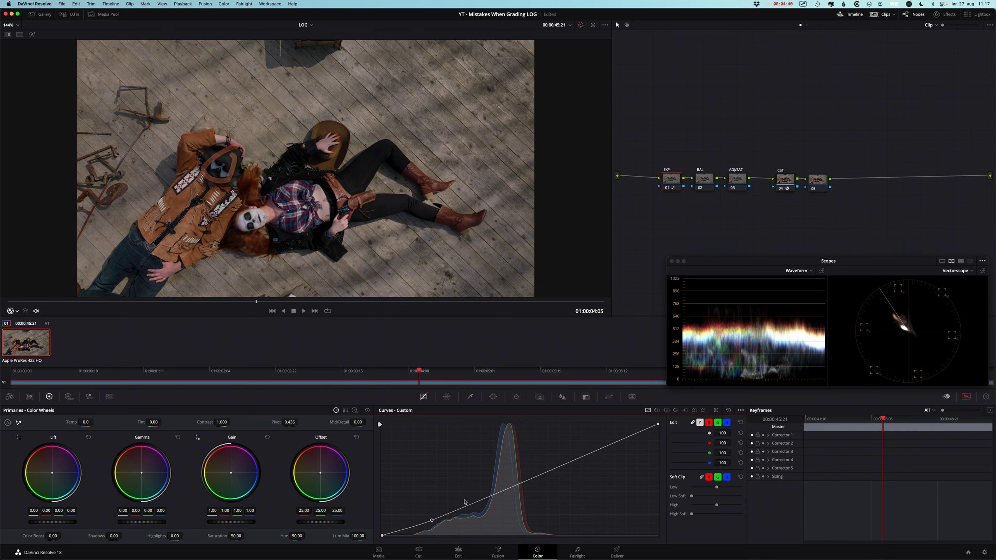
drag(465, 506, 467, 498)
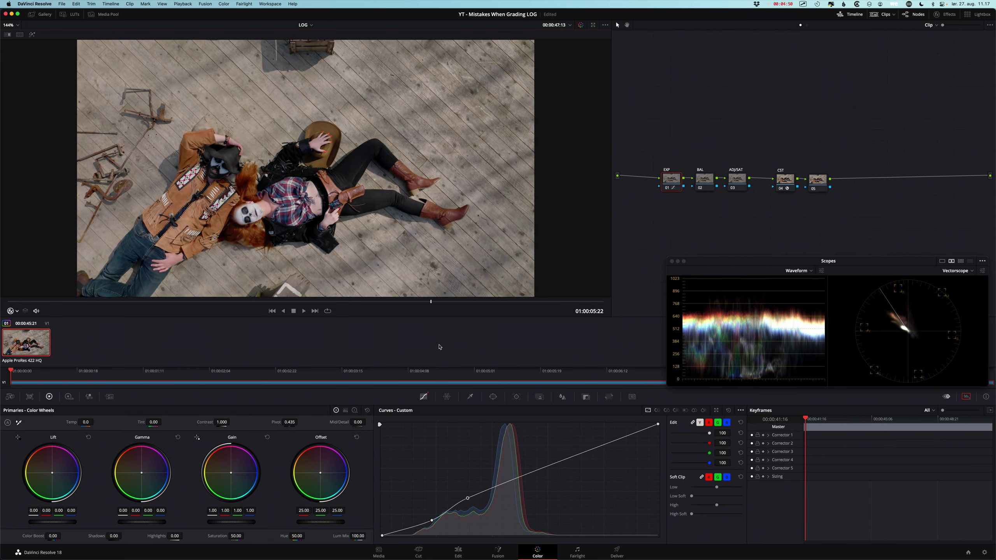
key(space)
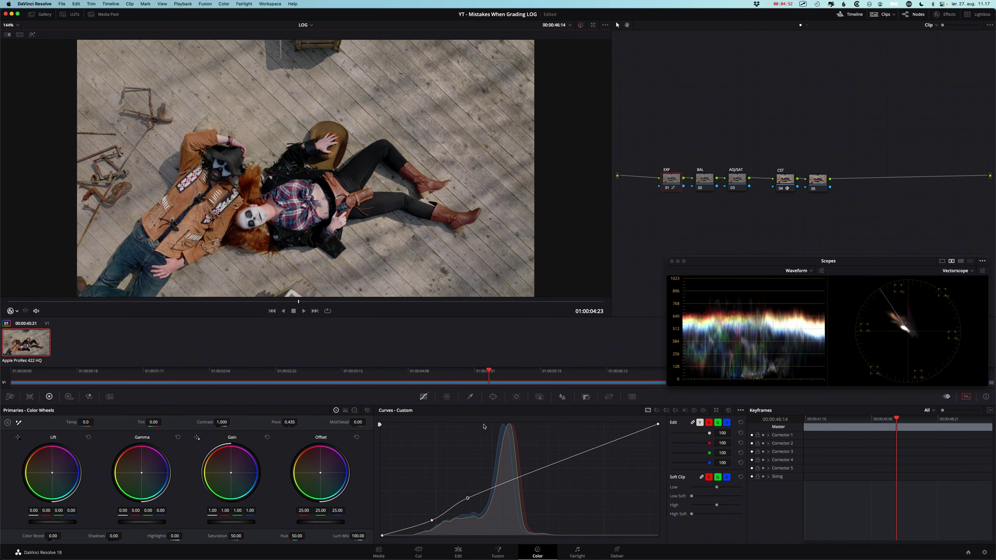
- Refine the shadow and midtone points in the enlarged EXP curve, add a raised highlight point, and compare the image with and without the grade
click(716, 410)
drag(408, 518, 392, 525)
drag(456, 486, 484, 474)
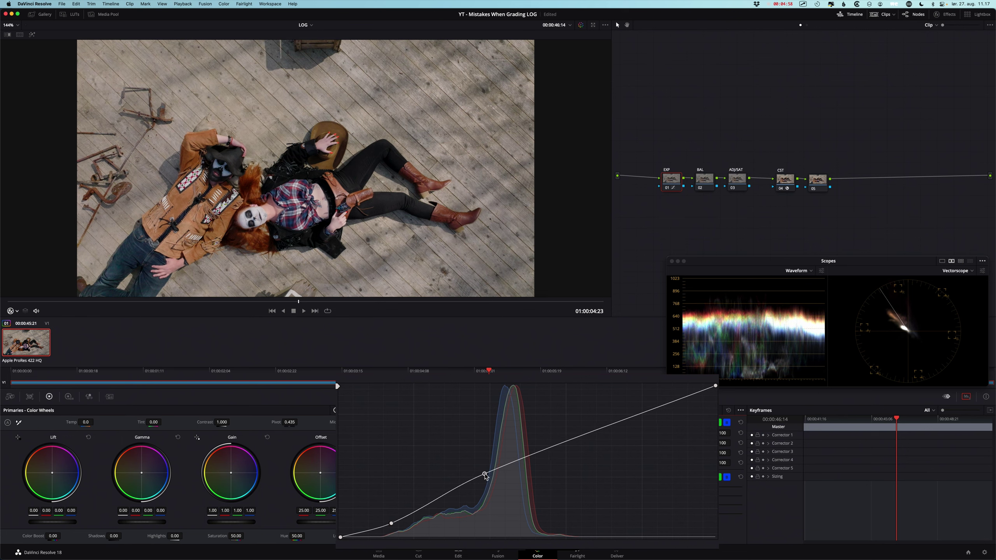
drag(579, 435, 583, 428)
drag(484, 474, 483, 476)
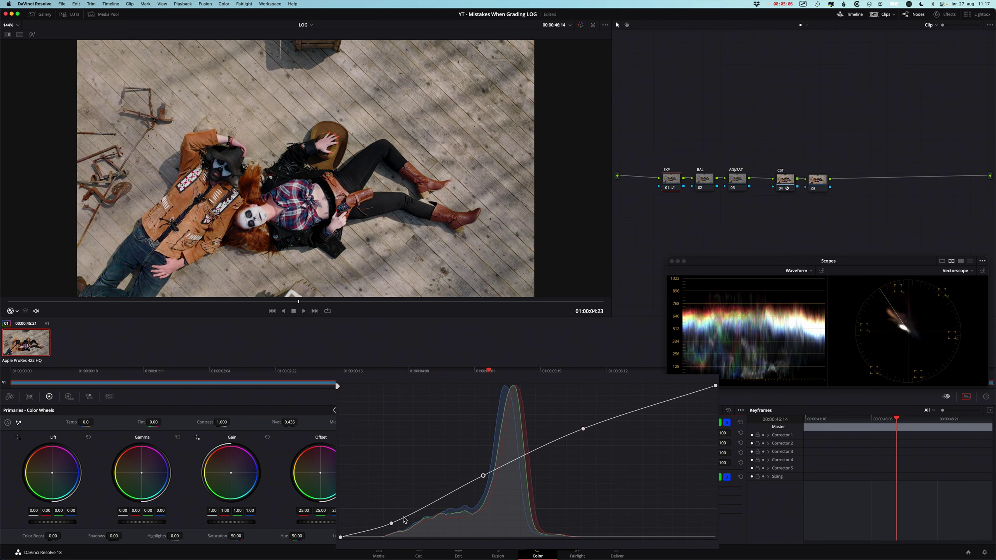
drag(392, 524, 407, 514)
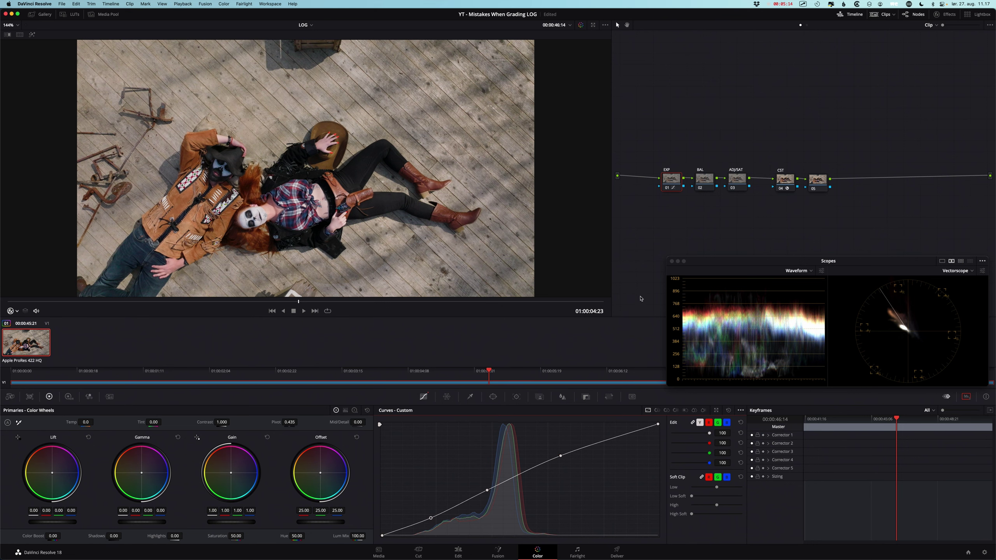
key(shift+d)
key(shift+d)
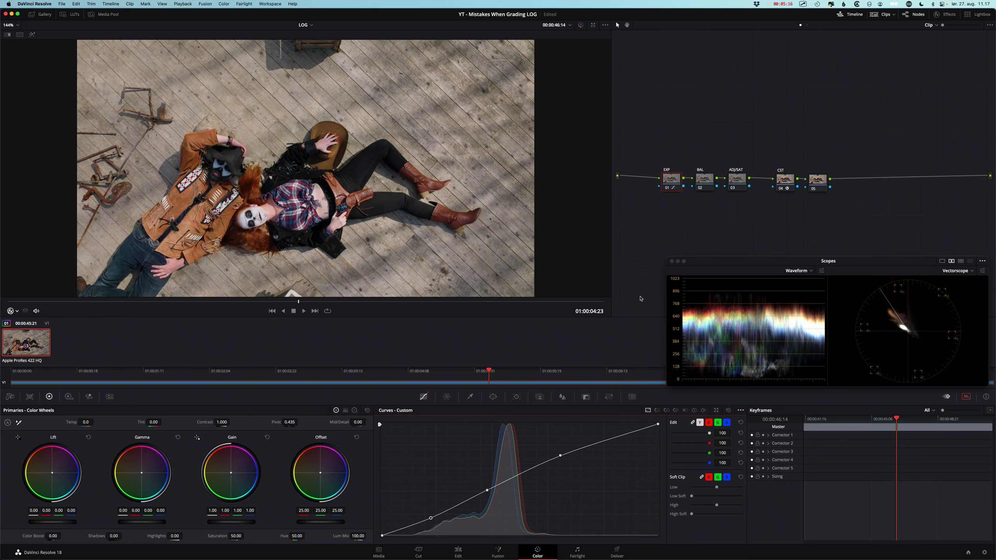
- Select the BAL node, check the scopes' Display Qualifier Focus option, and set the viewer overlay mode to Qualifier
click(708, 181)
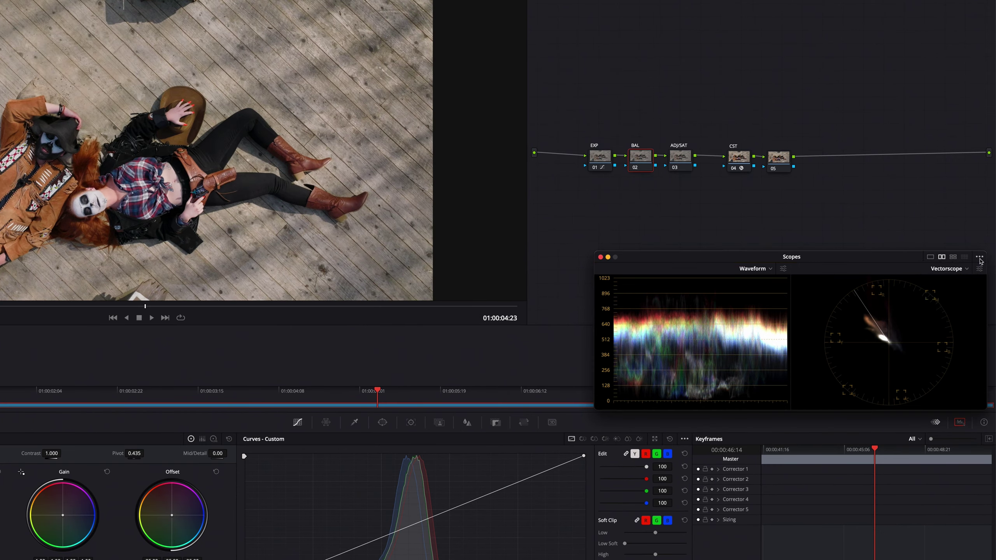
click(982, 261)
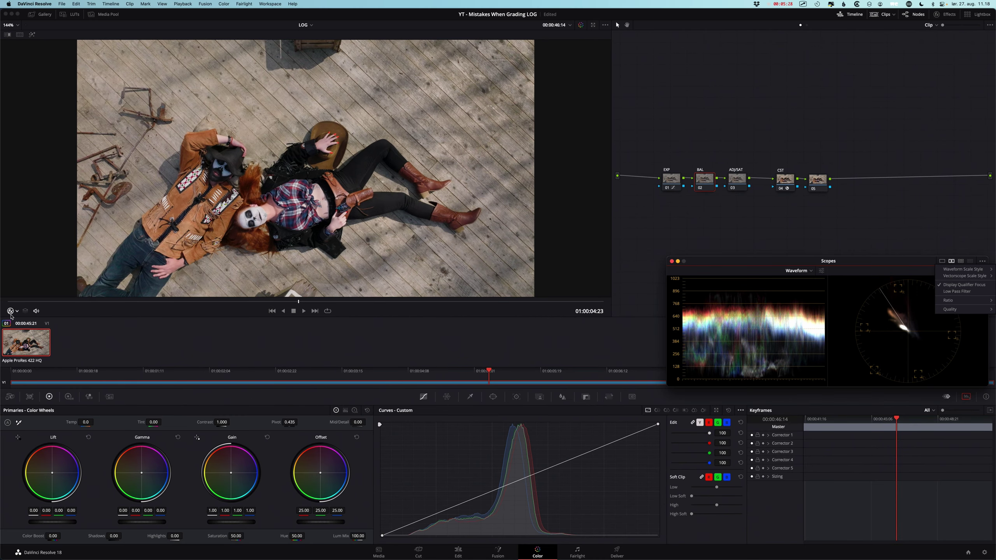
click(11, 315)
click(10, 311)
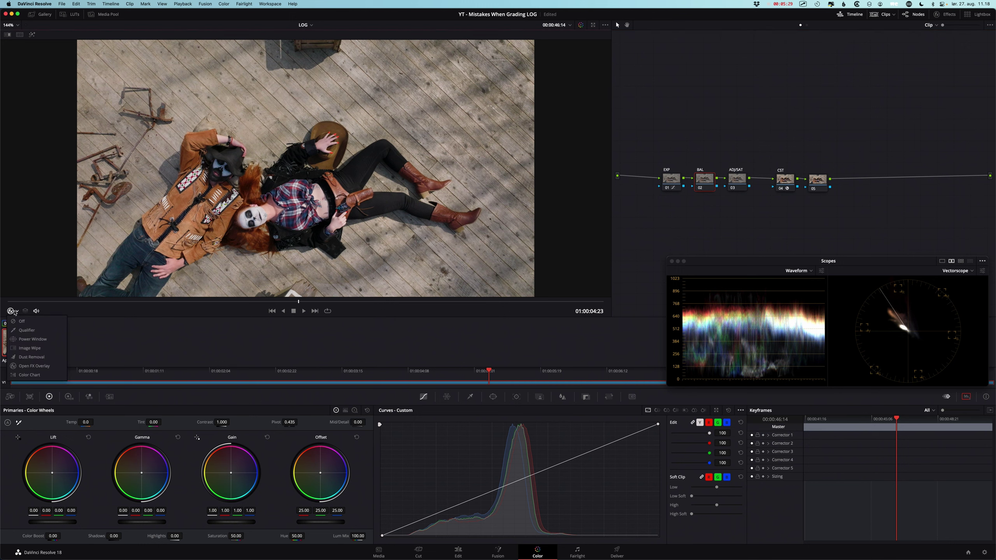
click(21, 331)
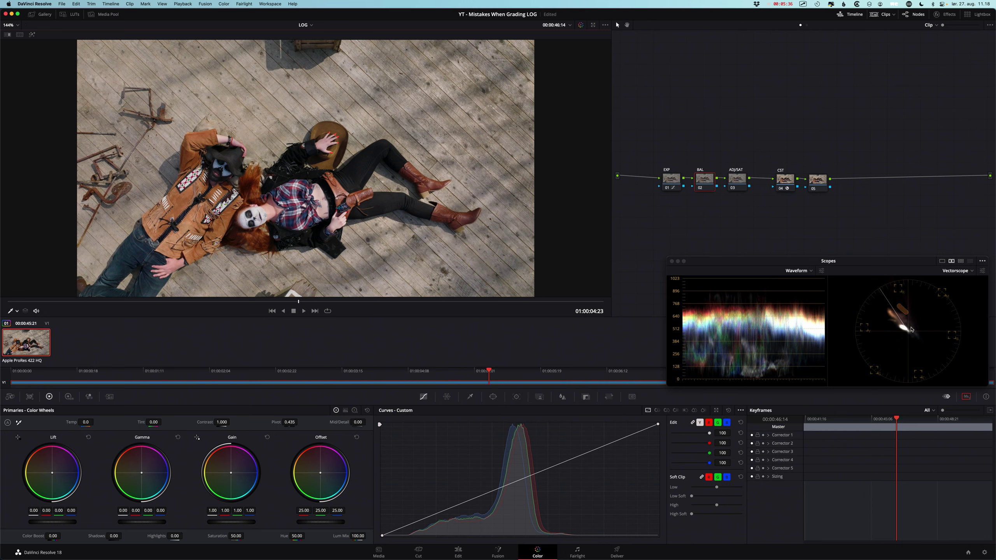
- Check the vectorscope's Show Skin Tone Indicator option and, with the Qualifier overlay active, balance the BAL node's Offset to 24.72, 24.84, 25.58
click(982, 270)
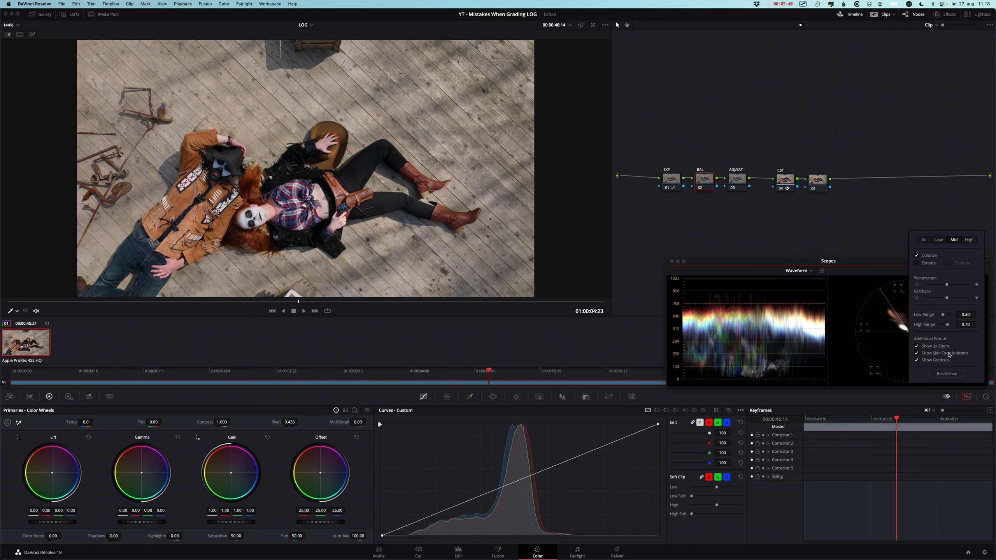
click(886, 272)
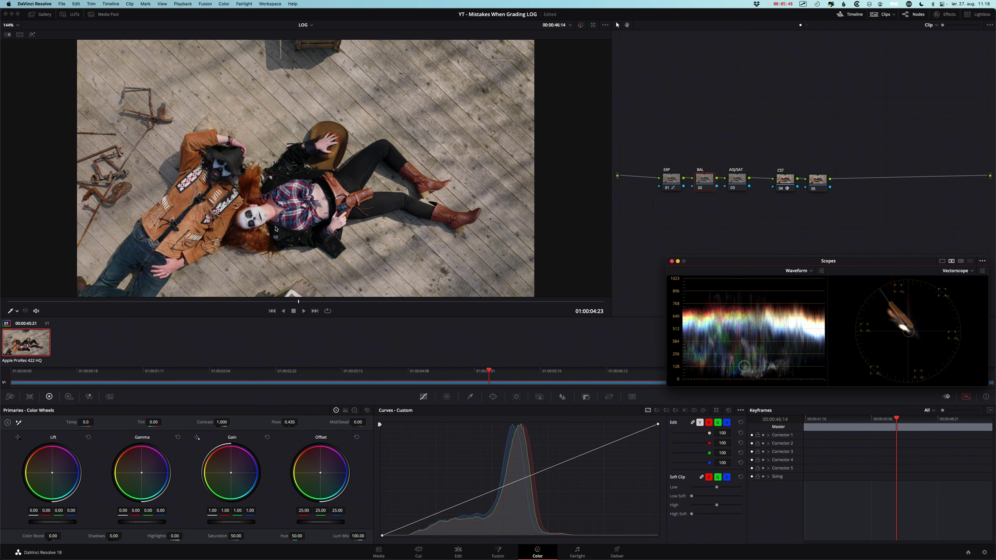
click(17, 311)
click(26, 330)
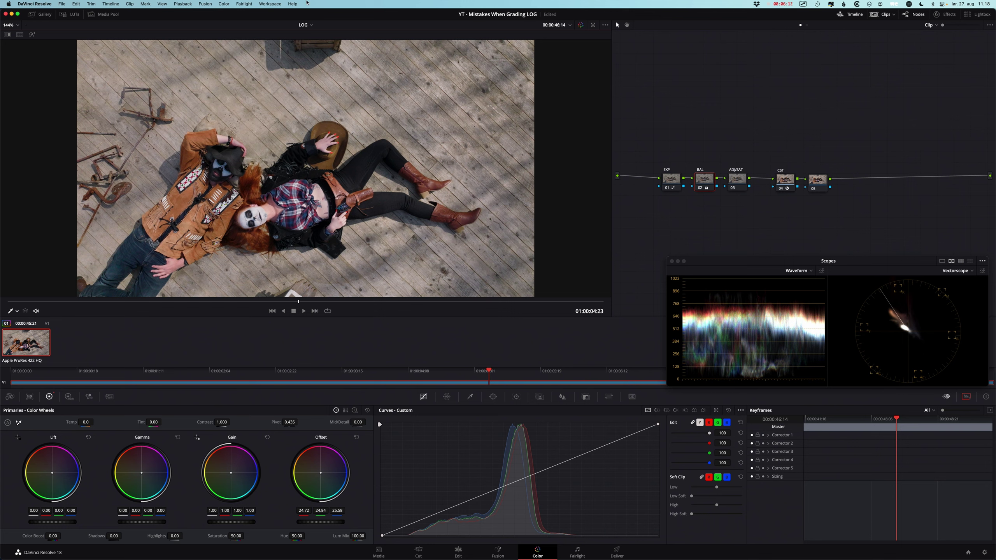
- Select the ADJ/SAT node, try its overall saturation at 100, and return it to 50
click(742, 183)
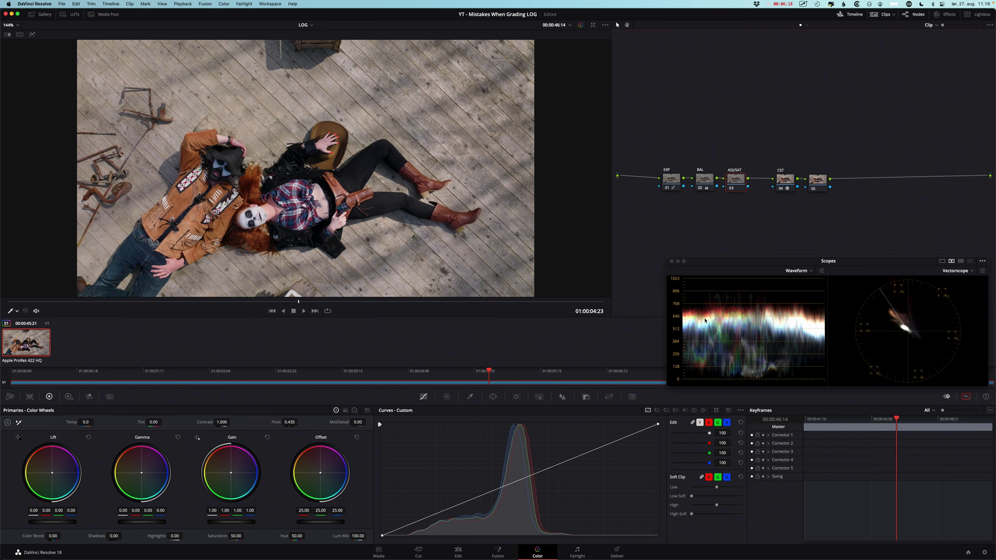
drag(696, 313, 787, 314)
drag(236, 535, 353, 534)
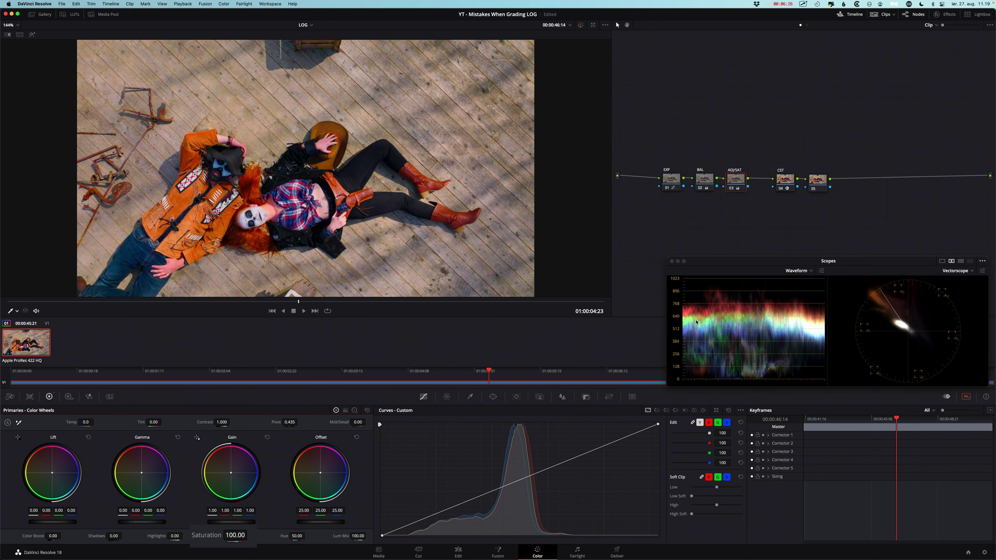
drag(708, 313, 766, 310)
drag(255, 542, 201, 538)
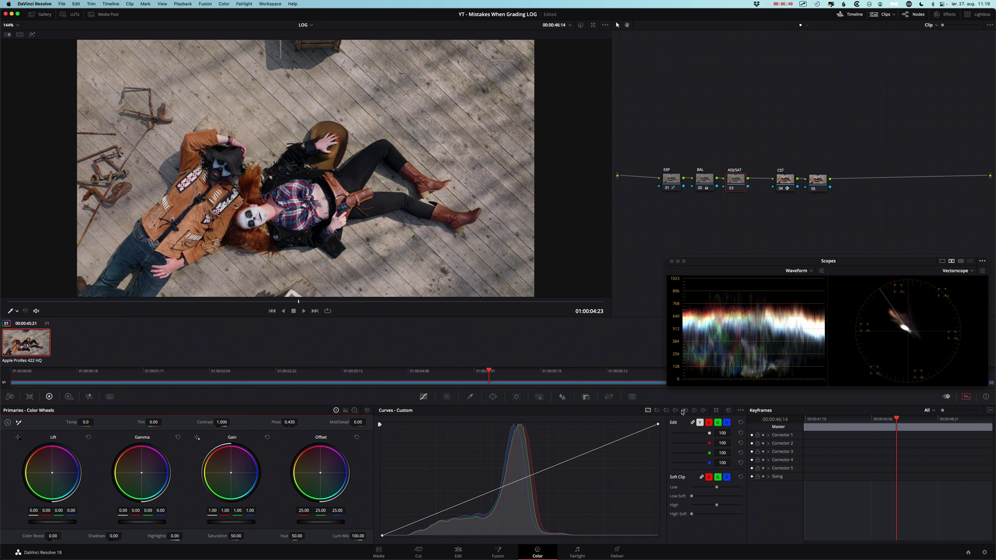
- Sample the orange jacket in the Hue Vs Sat curve, widen the affected hue range, and raise its saturation to 1.19
click(666, 411)
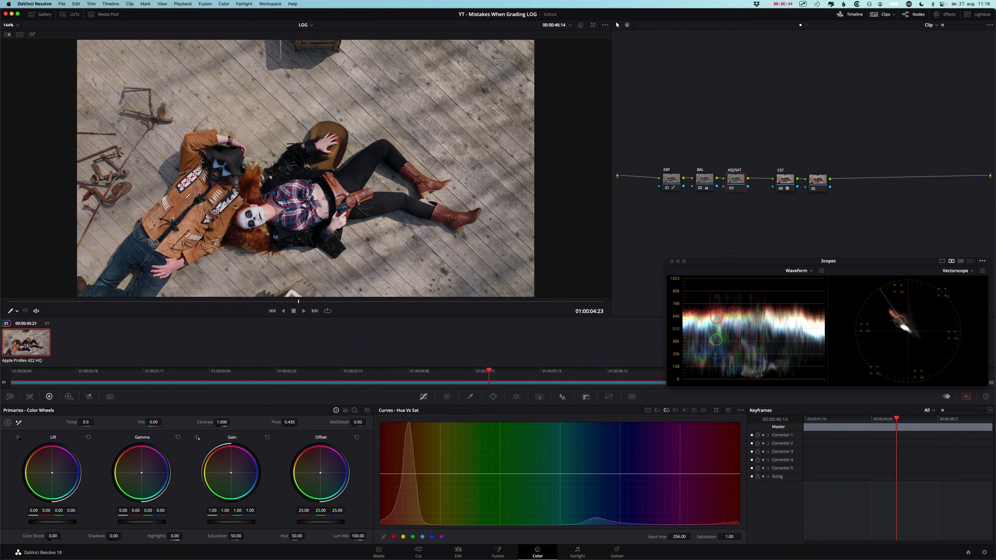
click(186, 202)
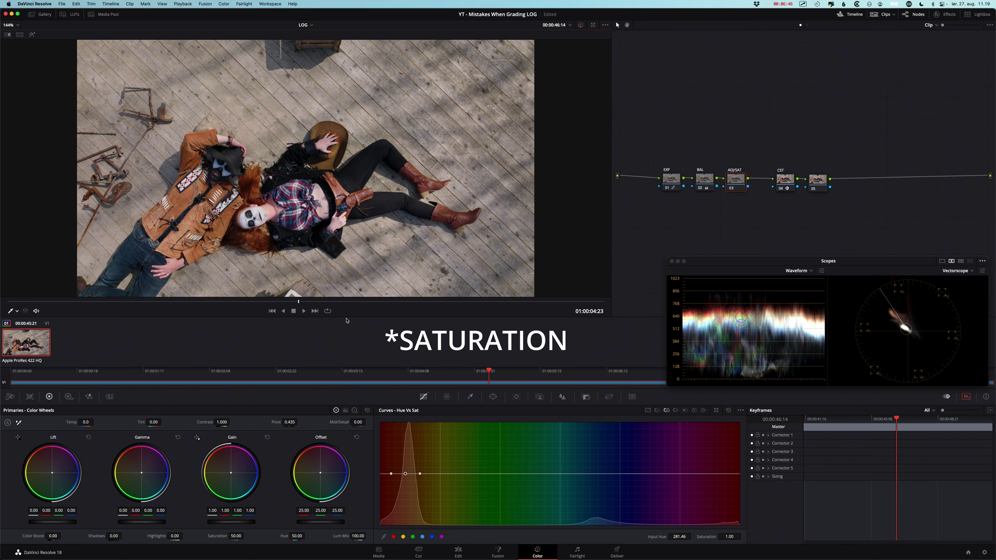
click(391, 474)
mouse_move(391, 473)
mouse_down()
mouse_move(383, 476)
mouse_move(436, 475)
mouse_move(383, 475)
mouse_up()
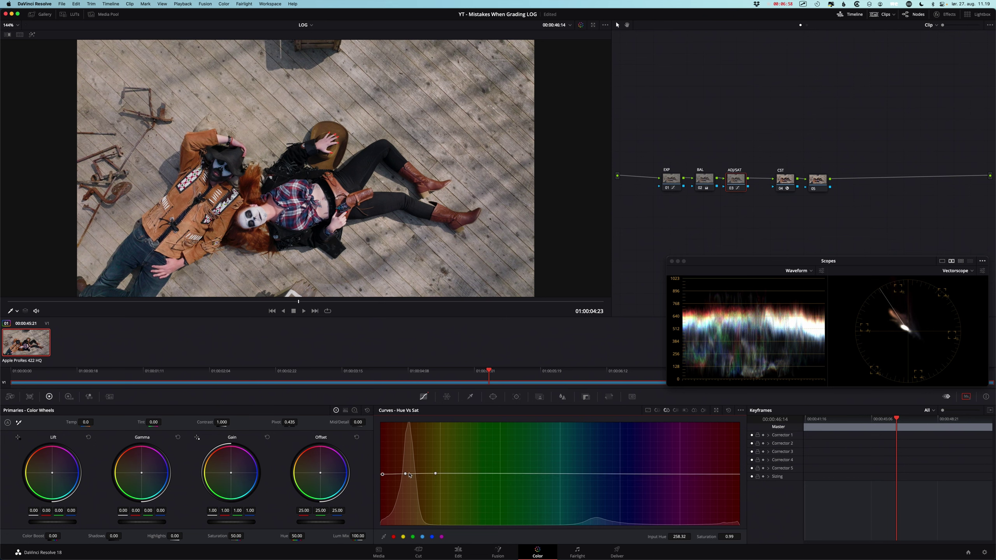
drag(406, 474, 407, 466)
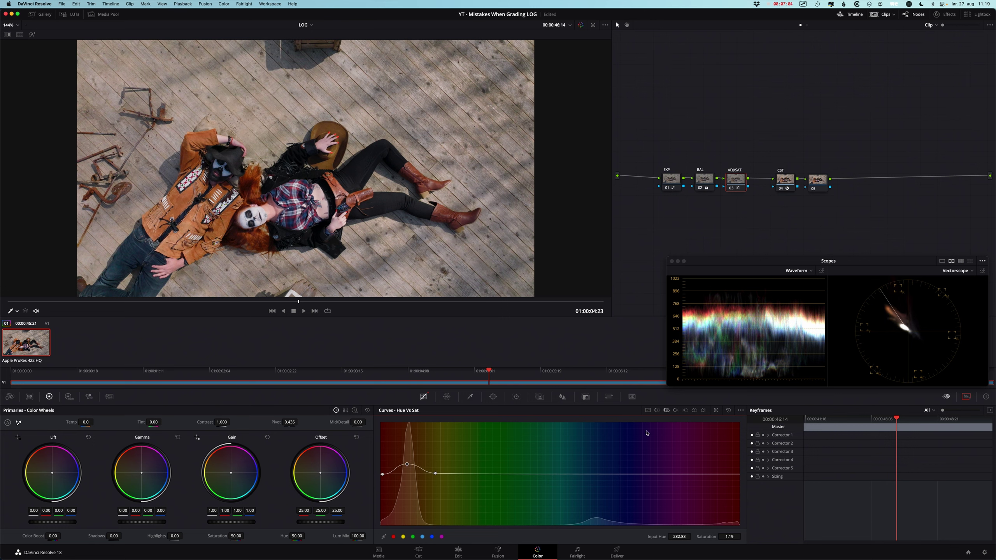
- Lower the jacket's orange hue to a Lum Gain of 0.65 in Hue Vs Lum and raise its Hue Vs Sat saturation to 1.30
click(676, 410)
drag(406, 476, 410, 494)
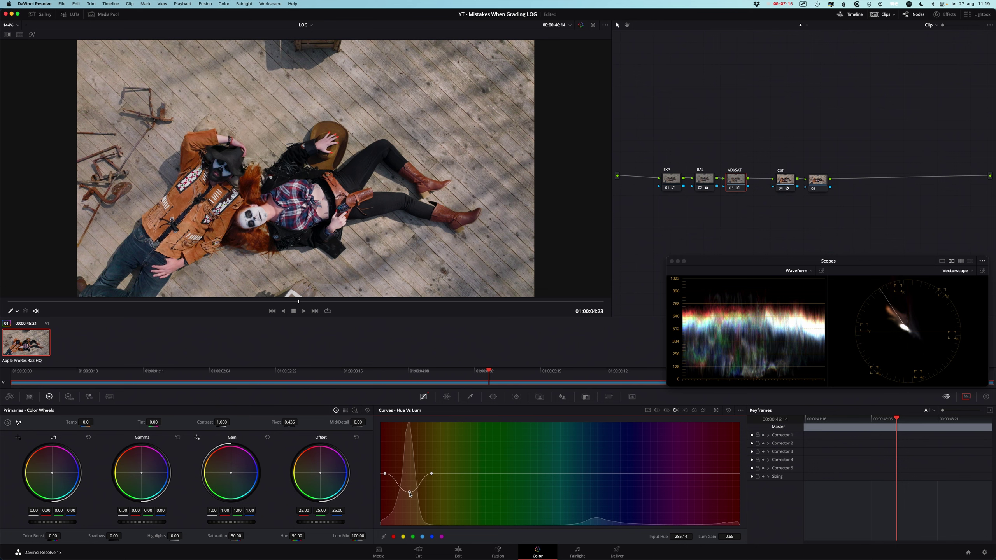
click(666, 410)
drag(406, 465, 409, 460)
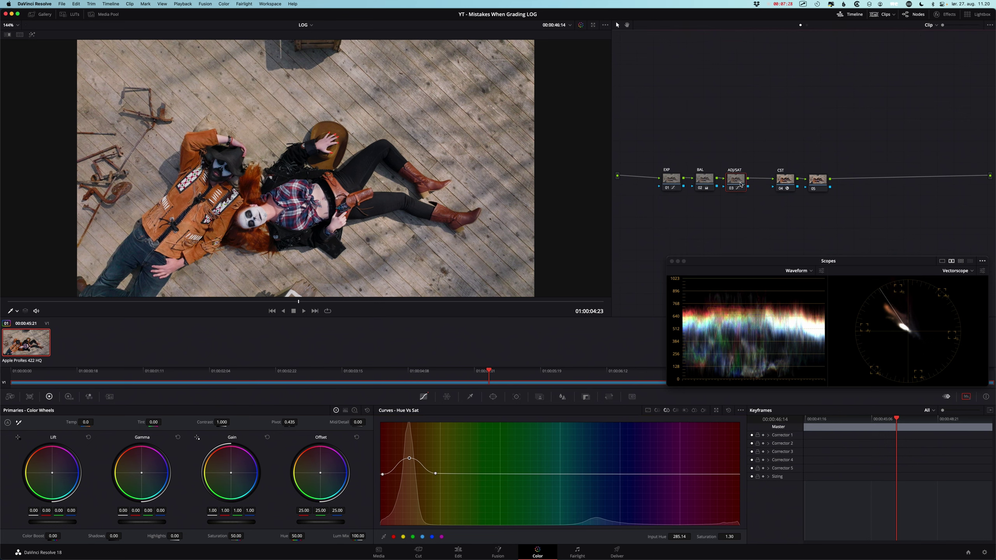
- Compare the image with and without the ADJ/SAT node's adjustments
key(ctrl+d)
key(ctrl+d)
key(ctrl+d)
key(ctrl+d)
- Move the fifth node below EXP, label it VIGNETTE, and give it a circle window stretched into a wide ellipse
drag(823, 186, 676, 233)
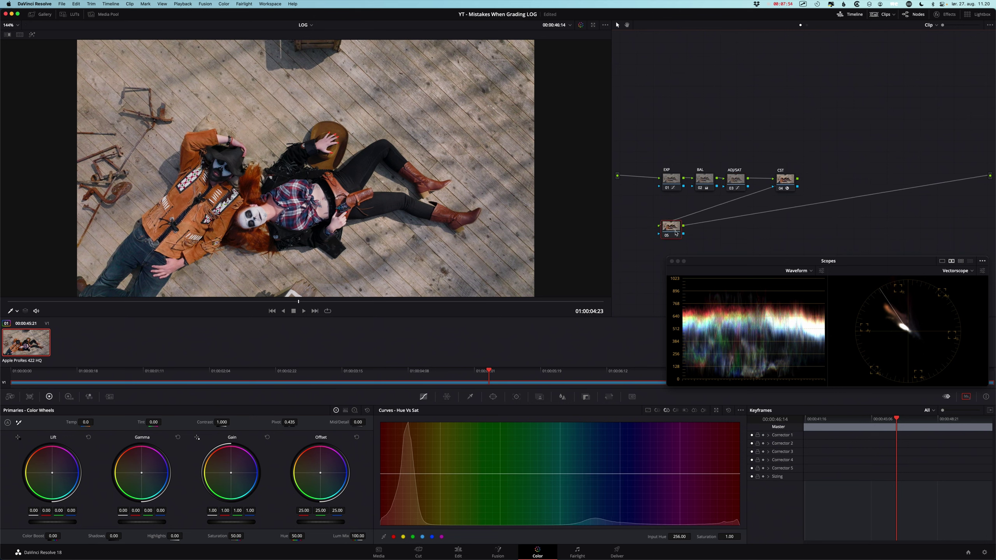
click(494, 398)
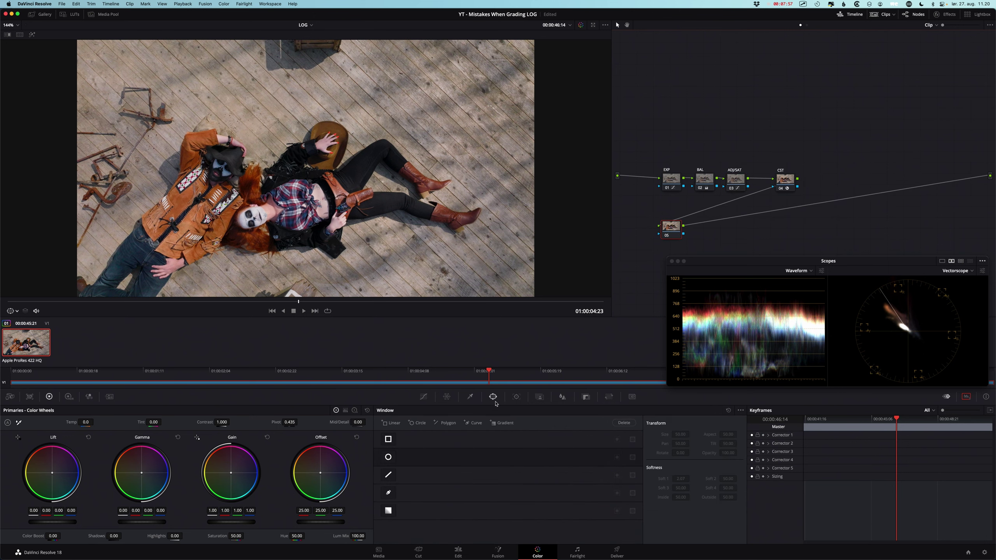
click(418, 423)
drag(242, 169, 156, 203)
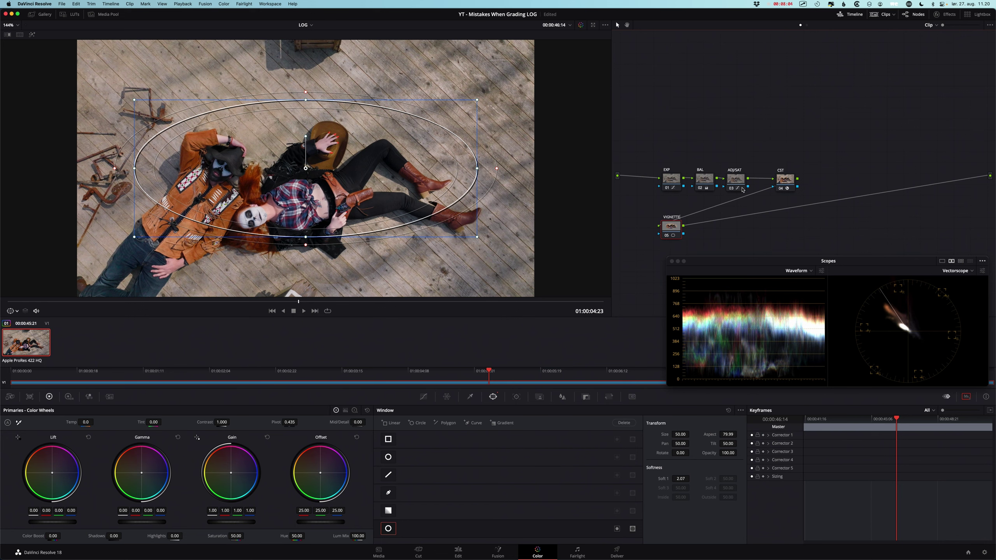
- Fit the ellipse around the two people with size 56.14, aspect 77.34, pan 46.76, tilt 48.87, rotation -19.46 and softness 27.25
drag(305, 169, 218, 112)
drag(417, 128, 459, 120)
drag(282, 190, 282, 188)
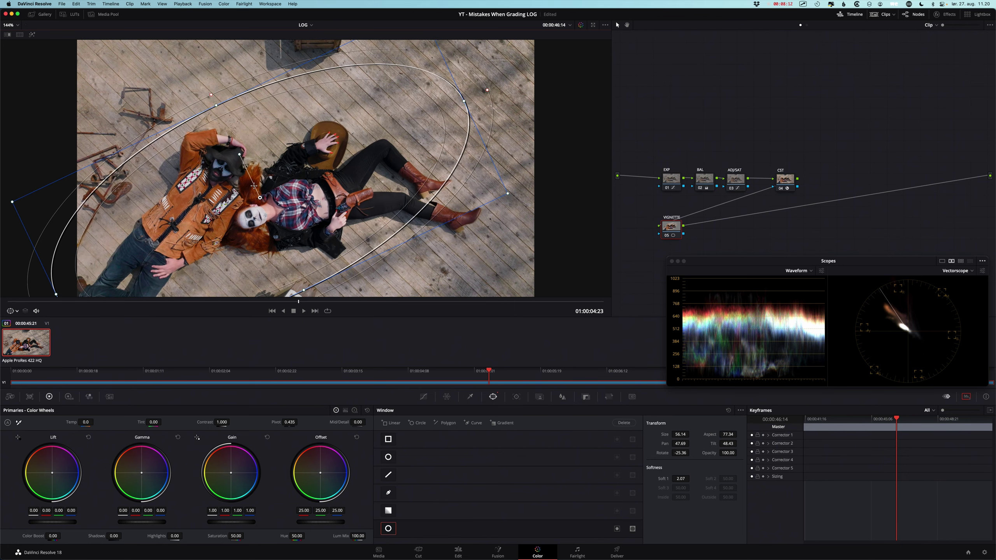
drag(239, 154, 250, 153)
drag(260, 197, 242, 190)
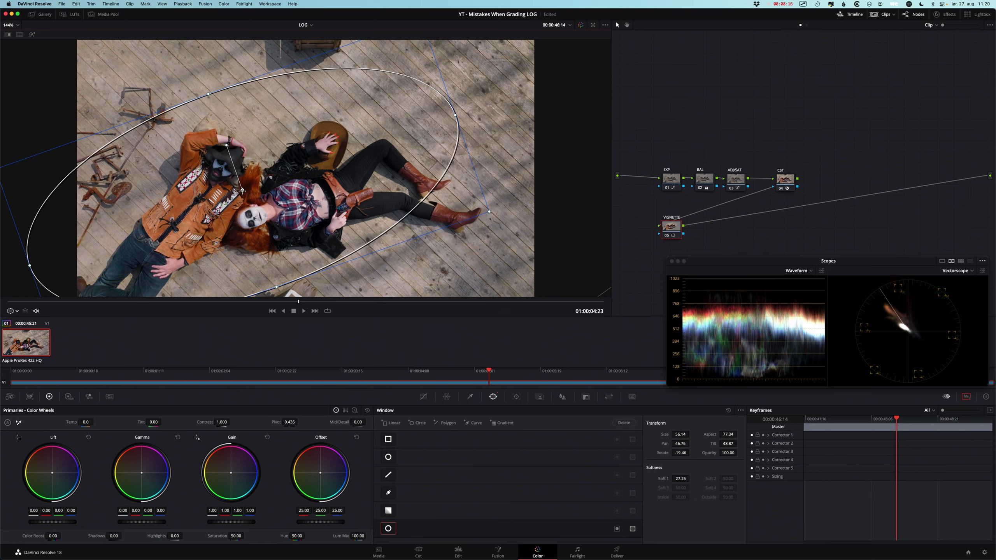
- Track the vignette window through the clip in both directions and refine it on the first frame to rotation -18.02 and softness 32.82
click(518, 397)
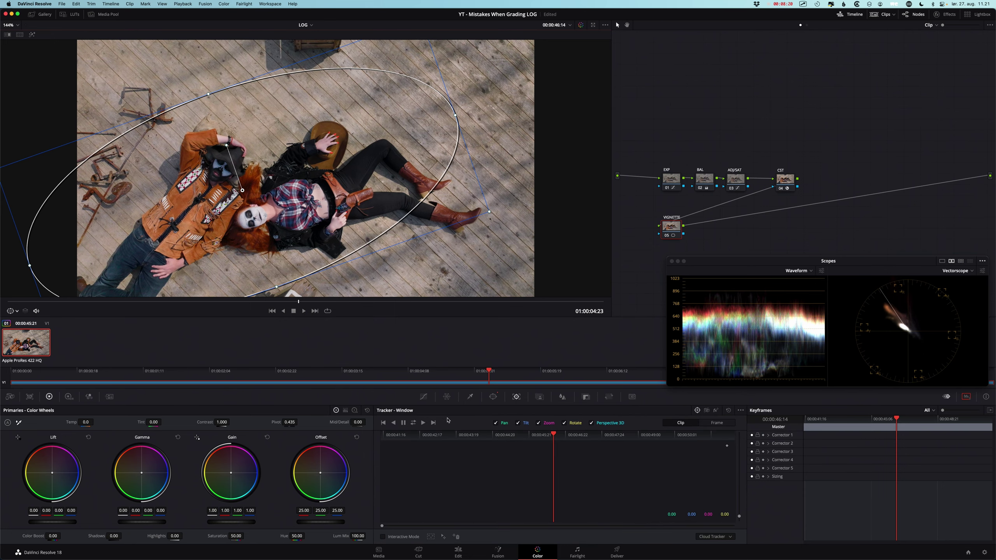
click(413, 422)
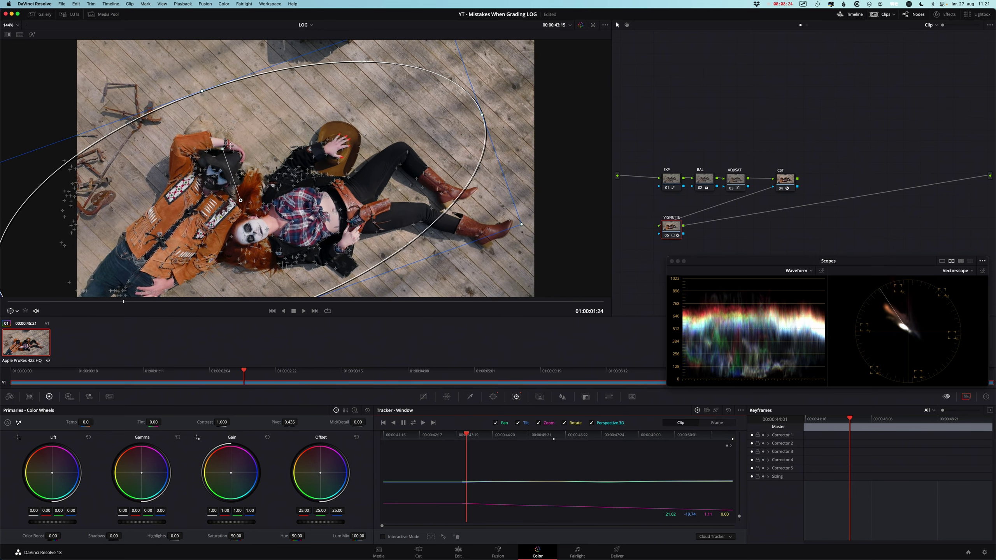
drag(230, 219, 250, 224)
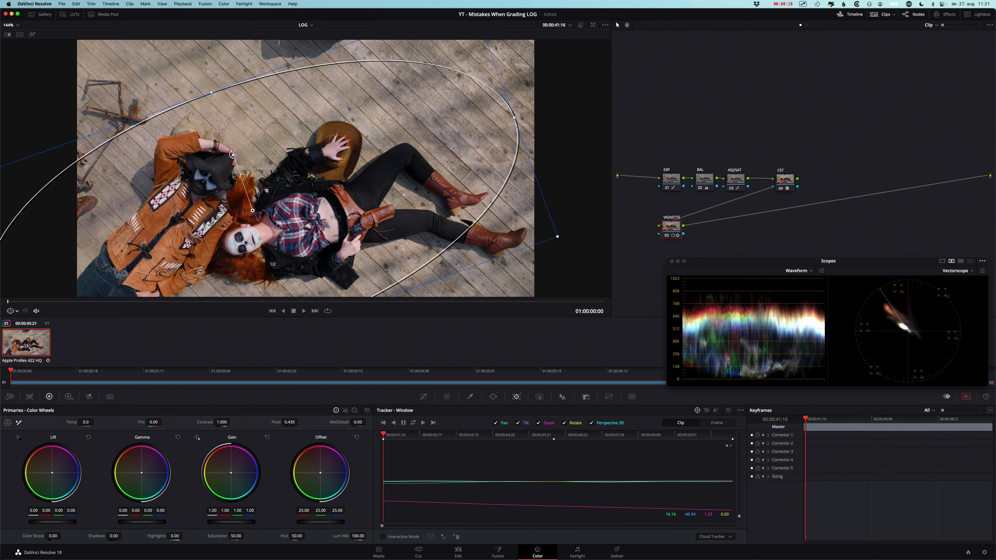
drag(233, 155, 234, 154)
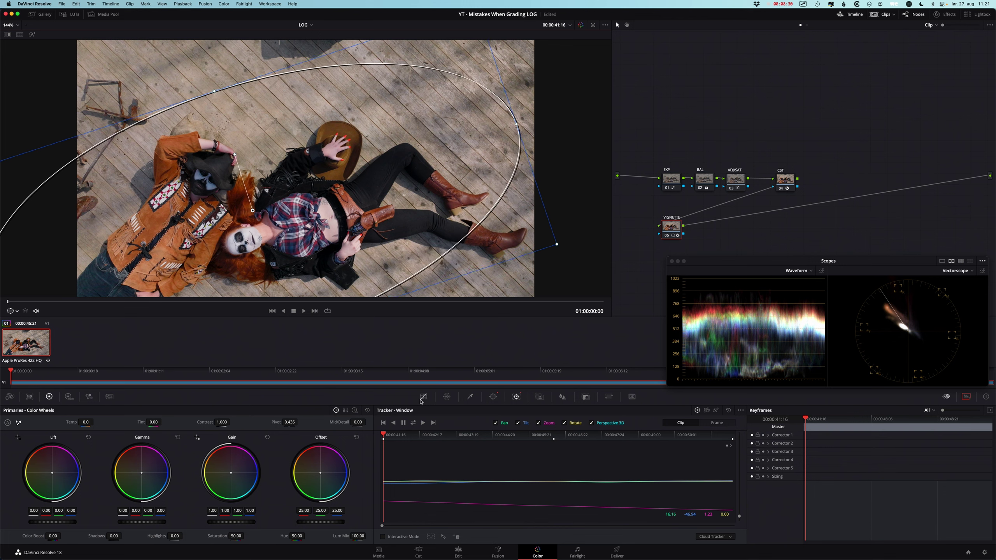
- Invert the vignette window, hide its outline, and darken the surroundings by setting Gamma to -0.03 and lowering the Offset
click(493, 396)
click(616, 528)
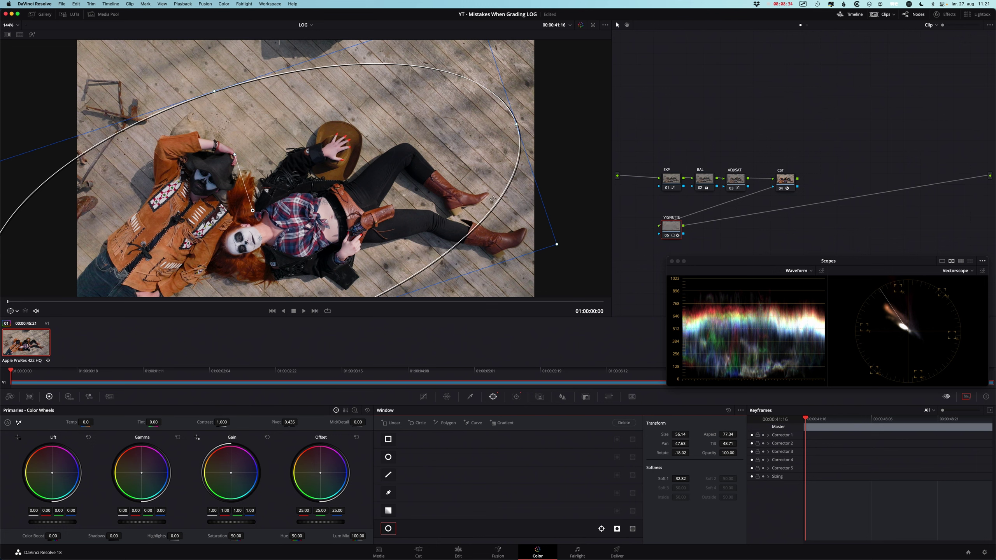
key(shift+grave)
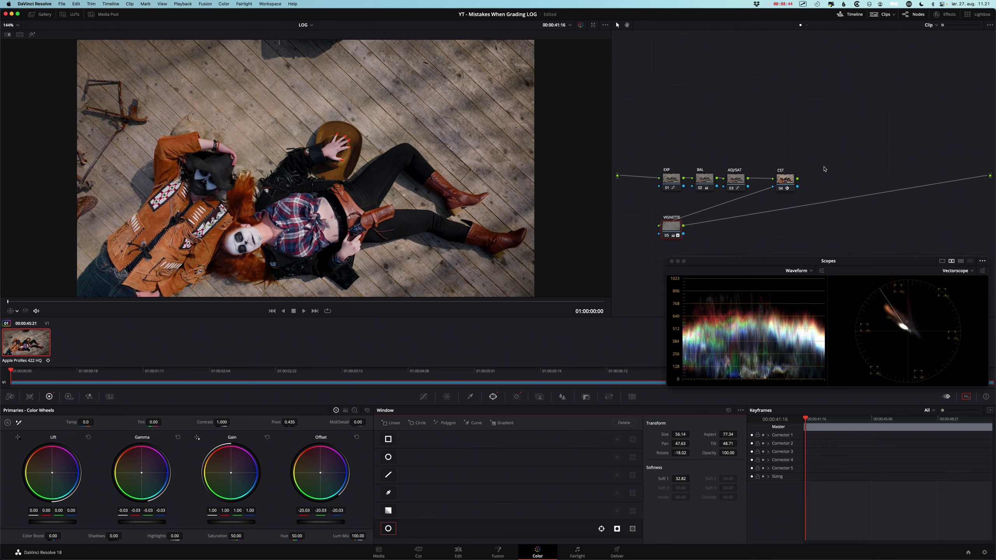
- Raise the shadow and midtone points slightly on the EXP node's custom curve and fine-tune the shadow point
click(674, 184)
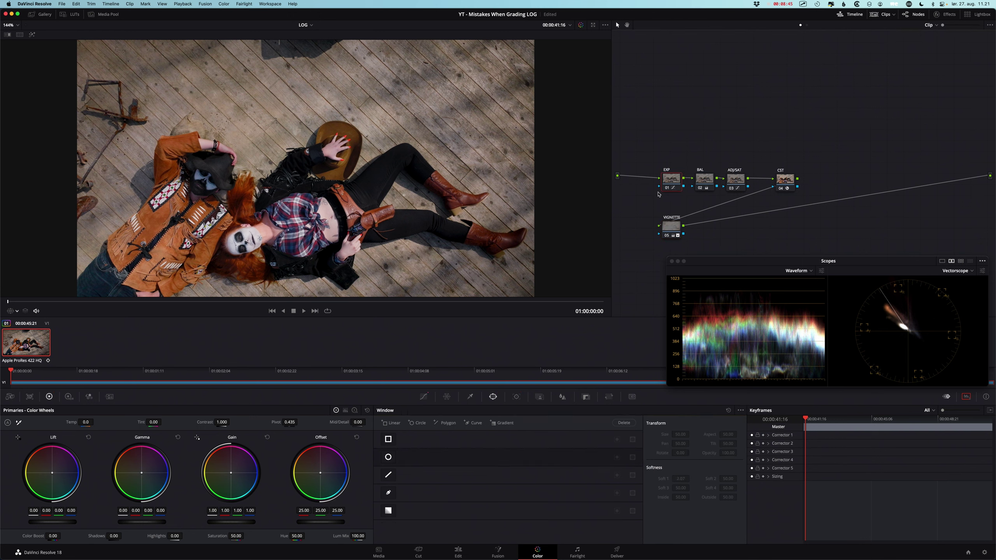
click(424, 396)
click(648, 410)
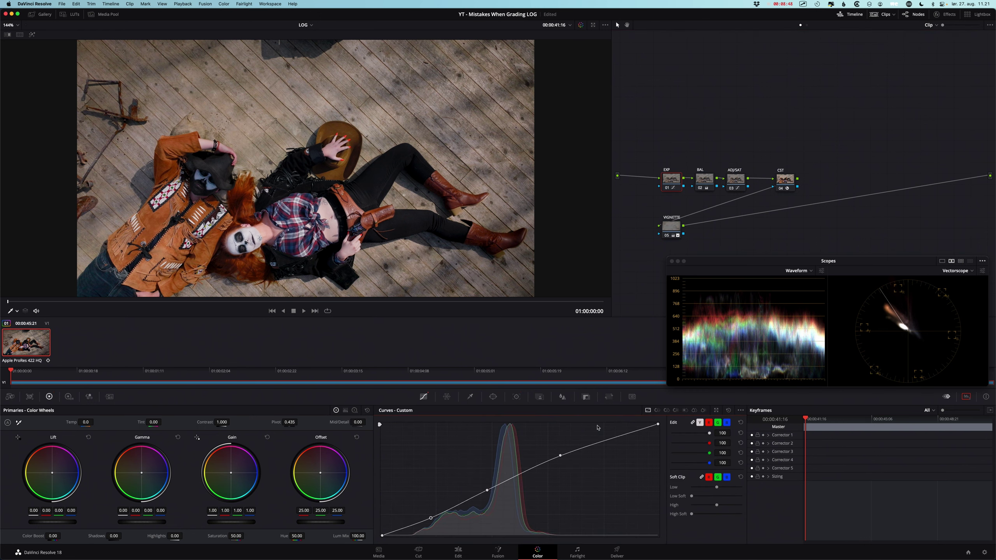
drag(434, 519, 433, 517)
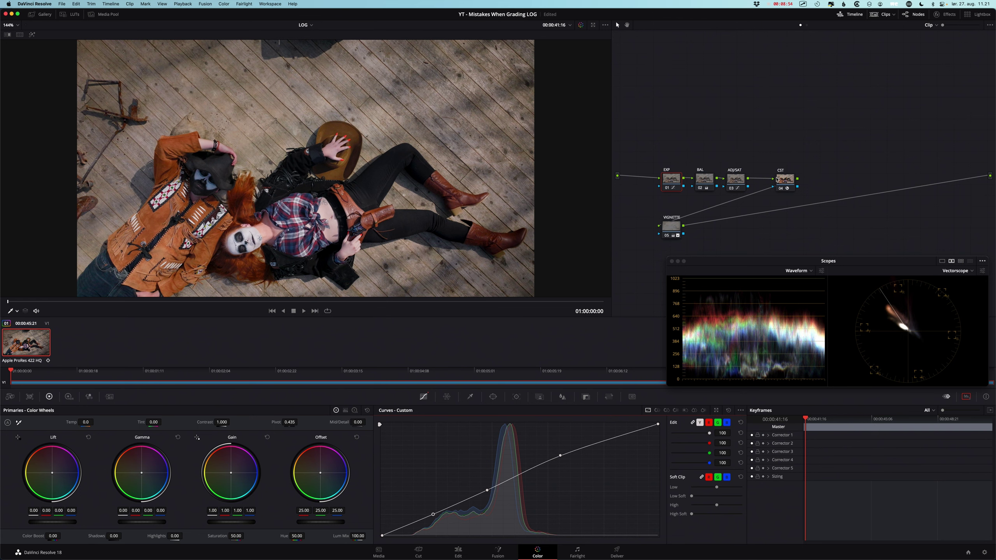
click(488, 490)
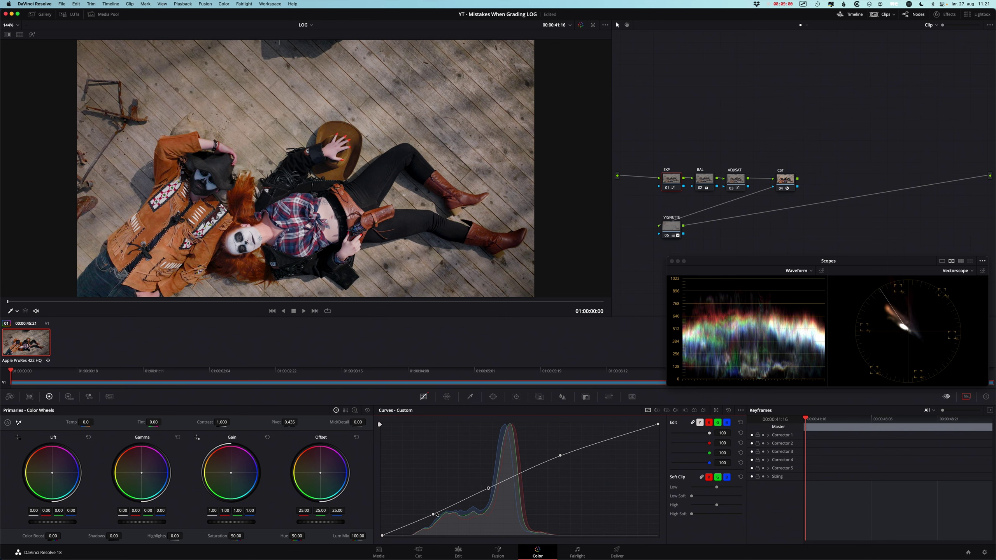
drag(433, 516, 434, 517)
- Compare the image with and without the VIGNETTE node
click(671, 227)
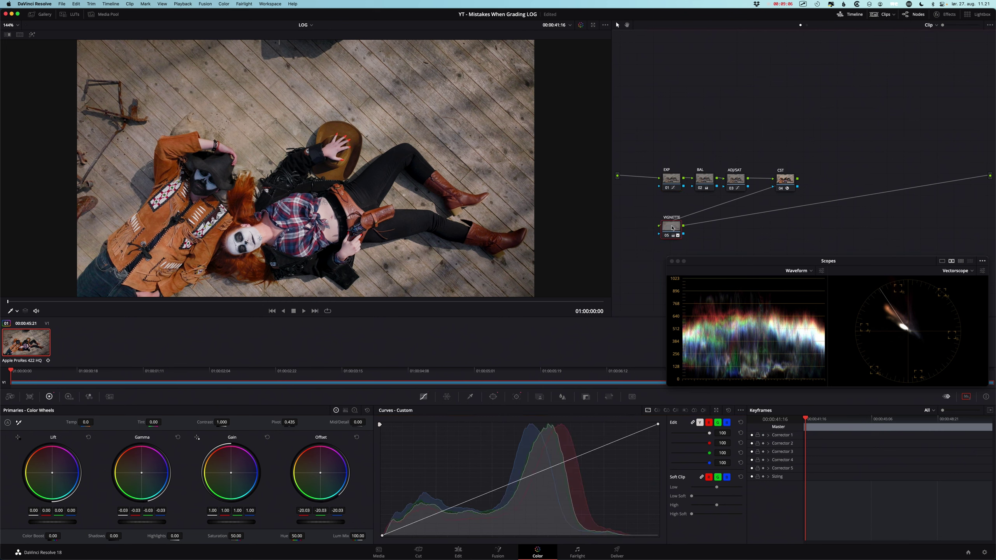
key(ctrl+d)
key(ctrl+d)
key(ctrl+d)
key(ctrl+d)
- Add a serial node after VIGNETTE, label it SHARPEN, and sharpen the image with a blur radius of 0.47 on all channels
key(alt+s)
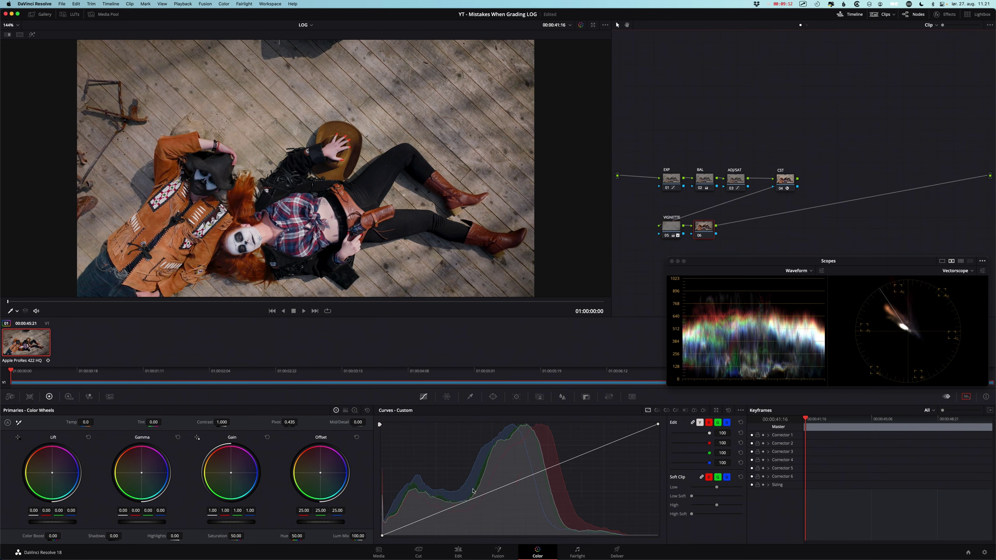
click(562, 396)
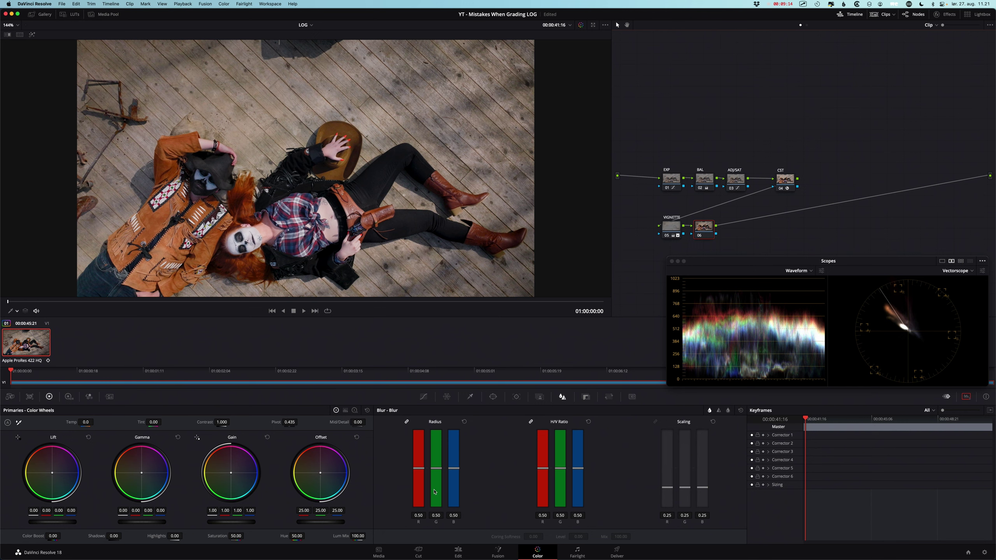
drag(437, 469, 437, 473)
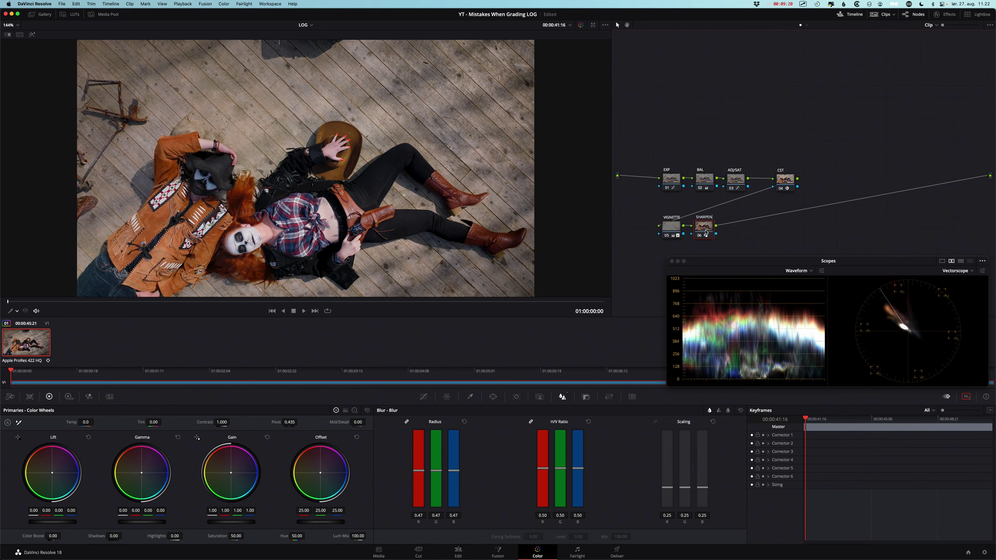
- Add a serial node after SHARPEN, label it GLOW, and apply the Resolve FX Glow effect to it
key(alt+s)
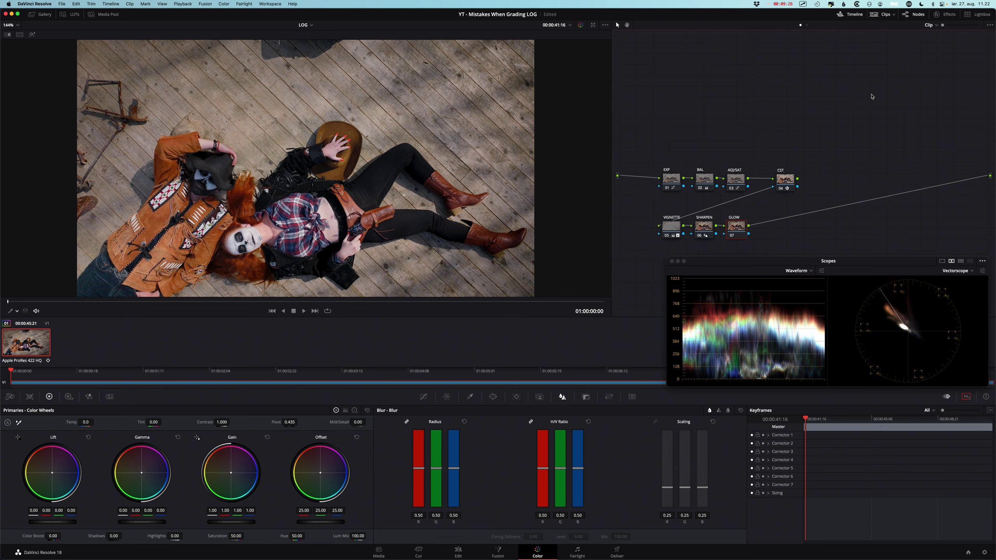
click(944, 14)
scroll(911, 200, down, 5)
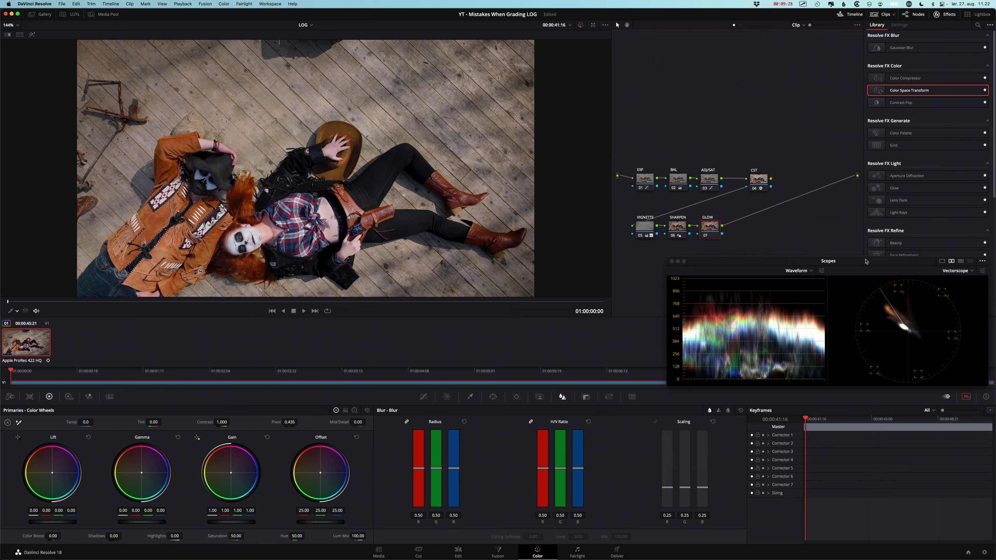
drag(808, 262, 764, 375)
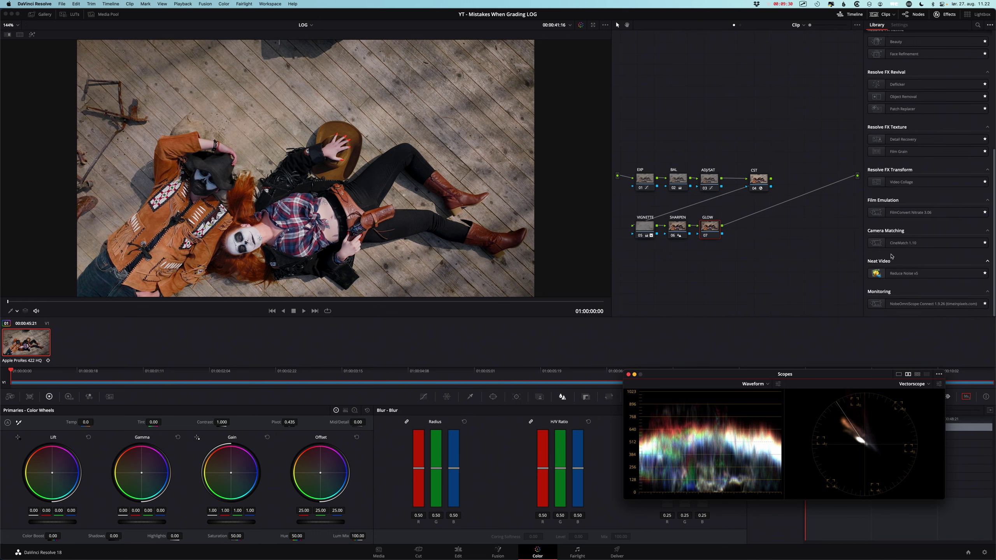
scroll(884, 198, up, 5)
scroll(888, 209, up, 1)
drag(887, 188, 709, 227)
- Set the glow to Softlight compositing with Shine Threshold 0.220, Spread 1.174 and a global Blend of 0.486
click(922, 167)
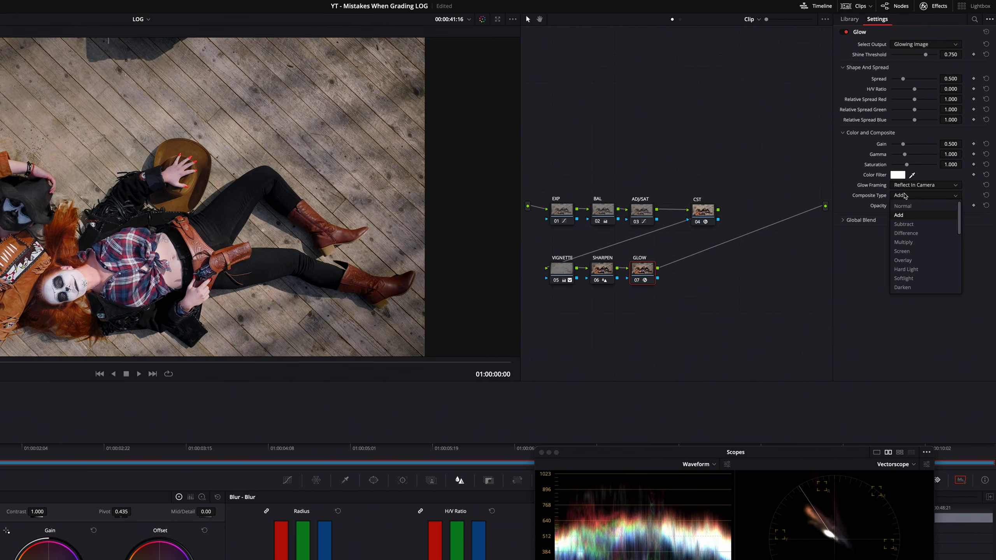
click(906, 278)
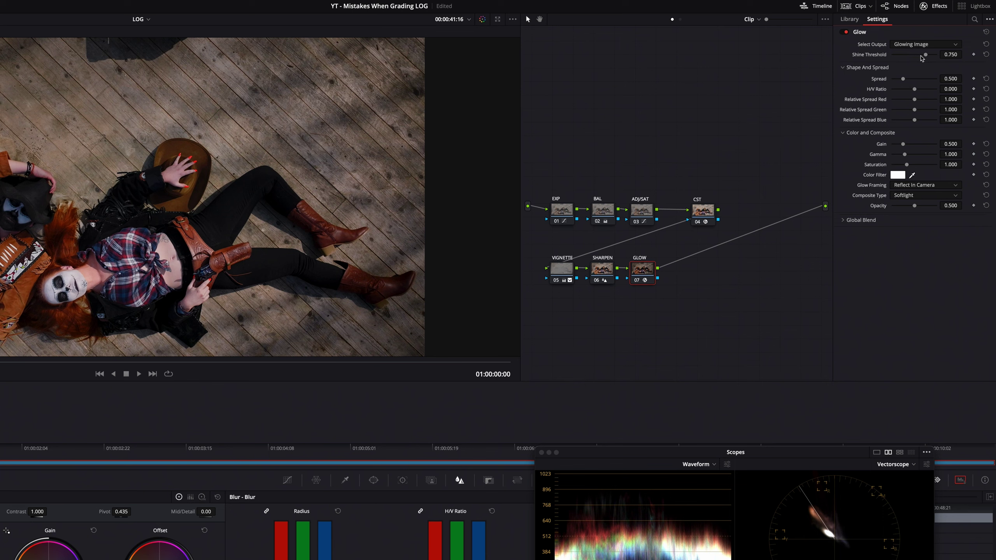
drag(926, 57, 901, 62)
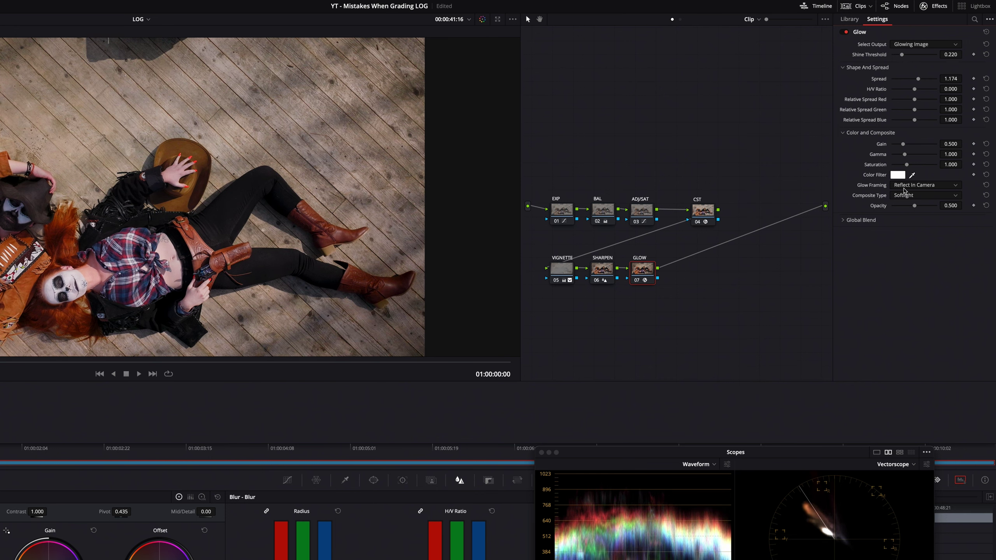
click(843, 221)
drag(892, 231, 914, 241)
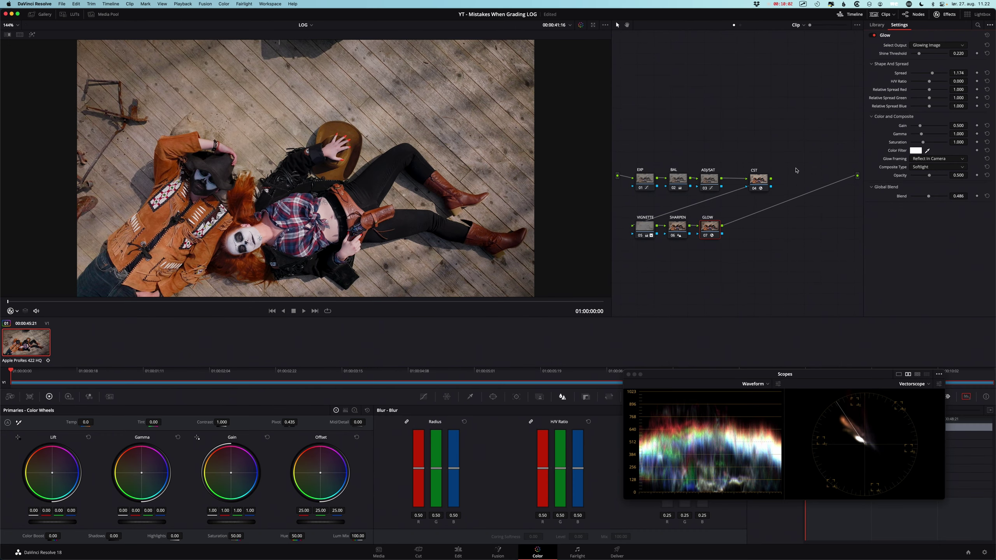
- Compare the image with and without the GLOW node
key(ctrl+d)
key(ctrl+d)
key(ctrl+d)
key(ctrl+d)
- Add a serial node after GLOW, apply the Film Grain effect to it, and choose the 35mm 400T preset
key(alt+s)
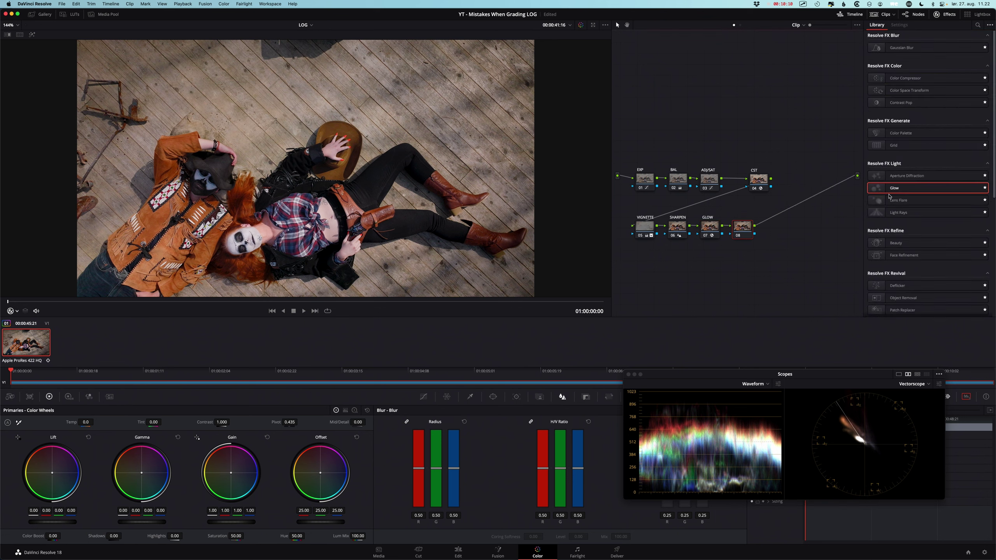
scroll(889, 196, down, 10)
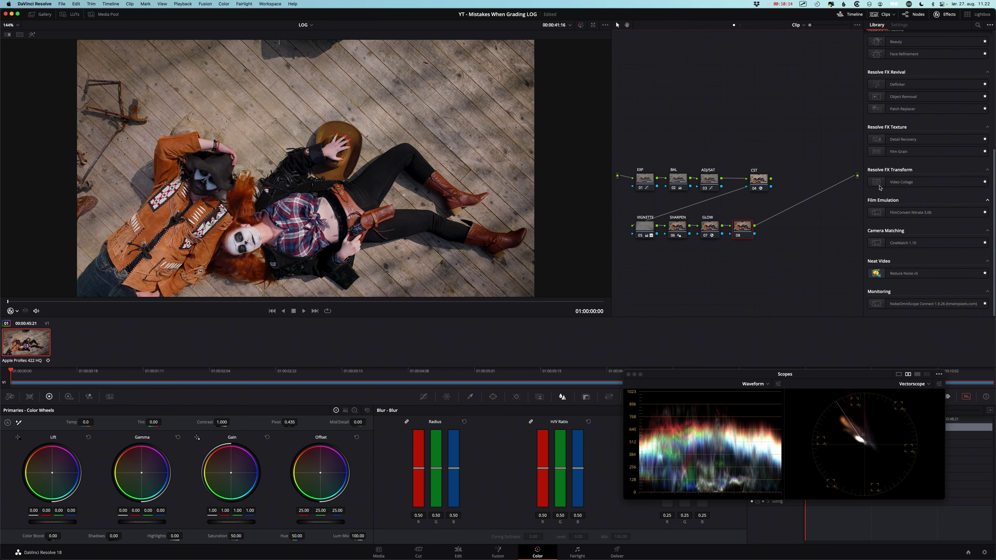
drag(898, 151, 742, 230)
click(928, 47)
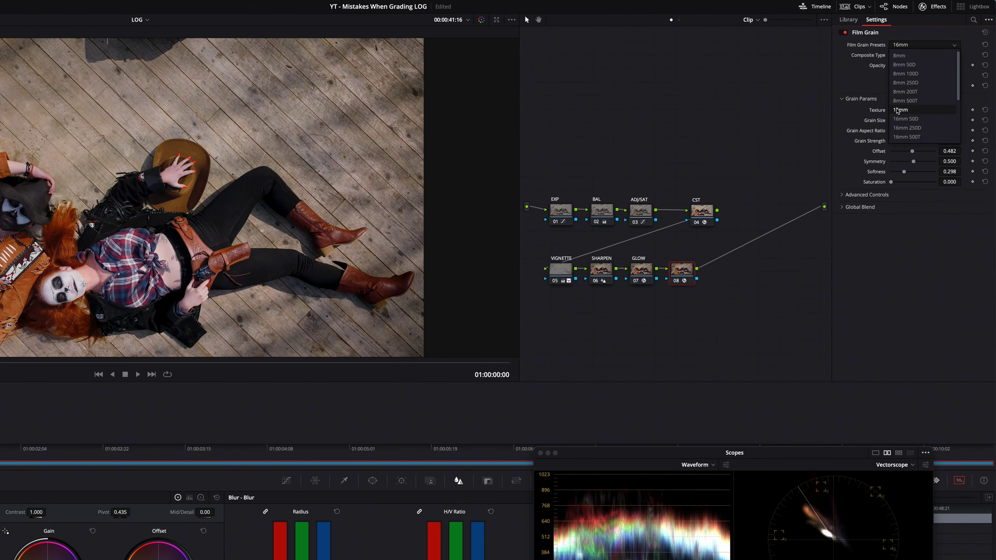
scroll(898, 114, down, 3)
click(909, 120)
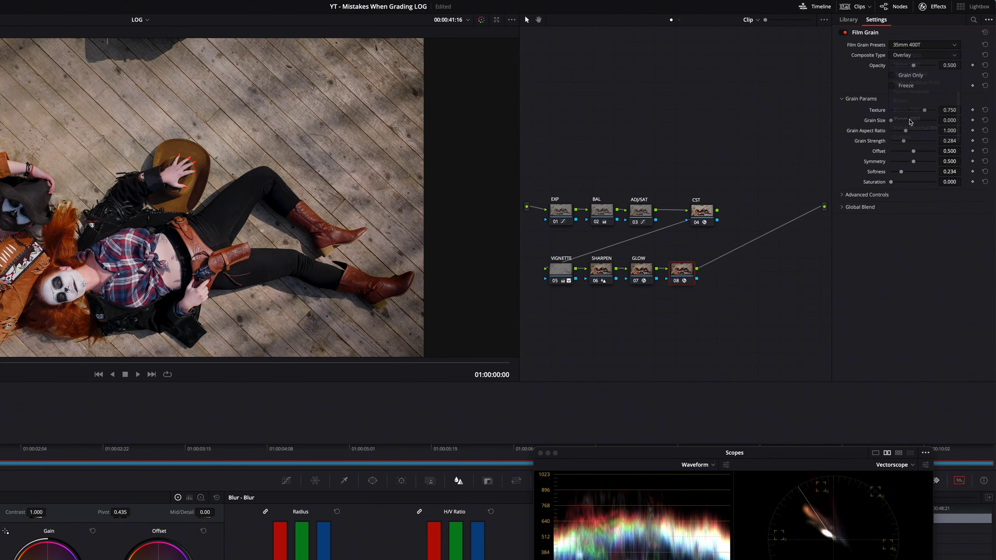
- Set the film grain's Grain Size to 0.349 and Grain Strength to 0.458 while checking the faces up close
scroll(134, 220, up, 3)
drag(83, 212, 266, 217)
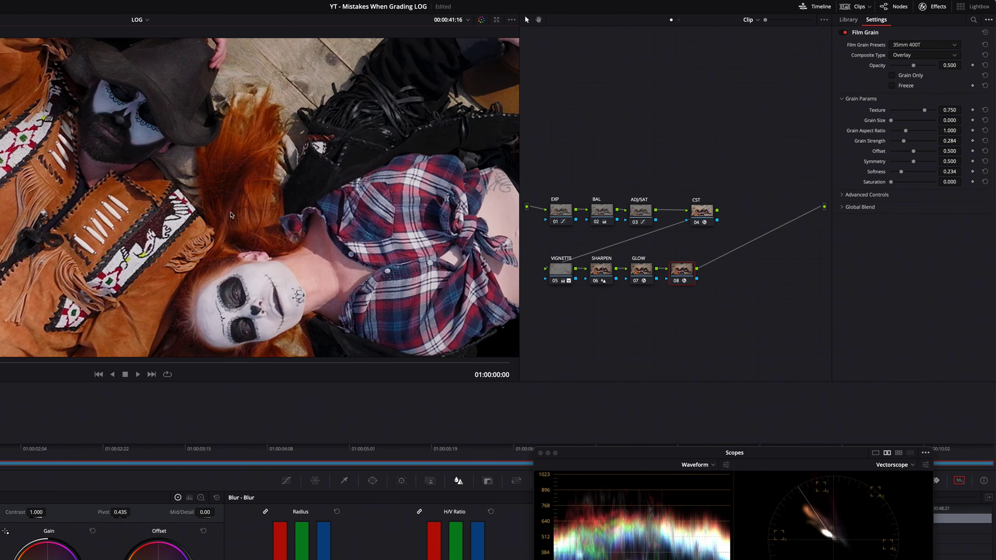
scroll(231, 215, up, 1)
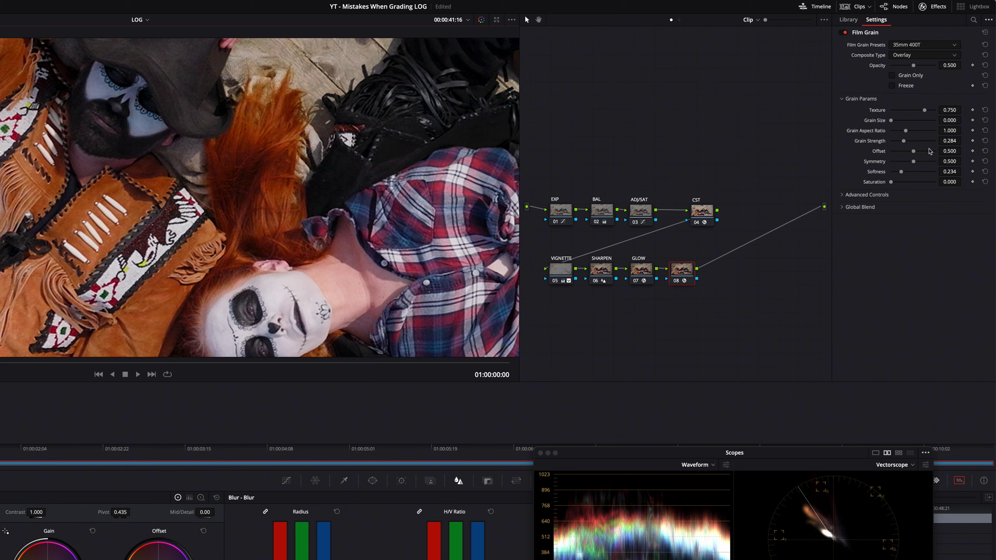
drag(891, 121, 911, 141)
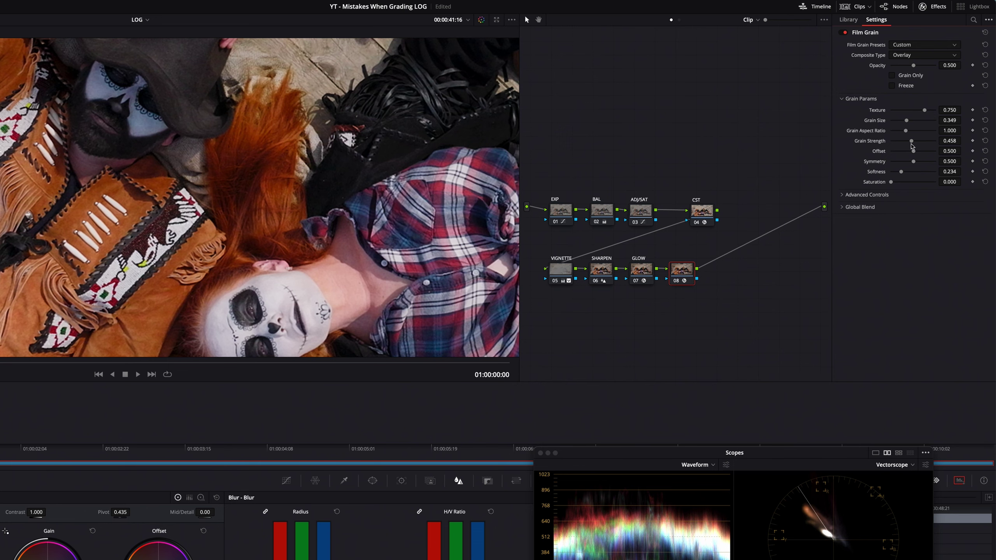
- Compare the close-up with and without the film grain node, and return the viewer to the full frame
key(super+d)
key(super+d)
key(super+d)
key(super+d)
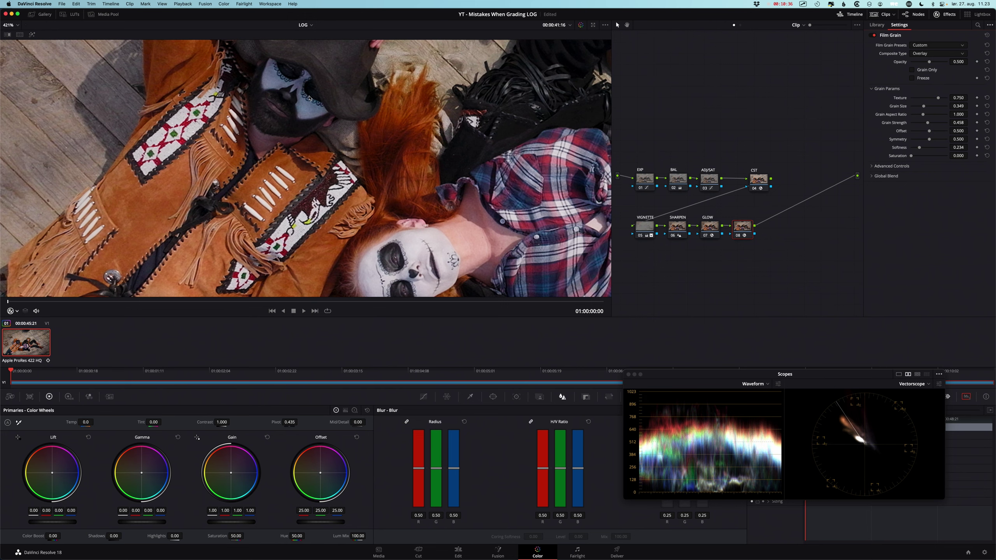
key(shift+z)
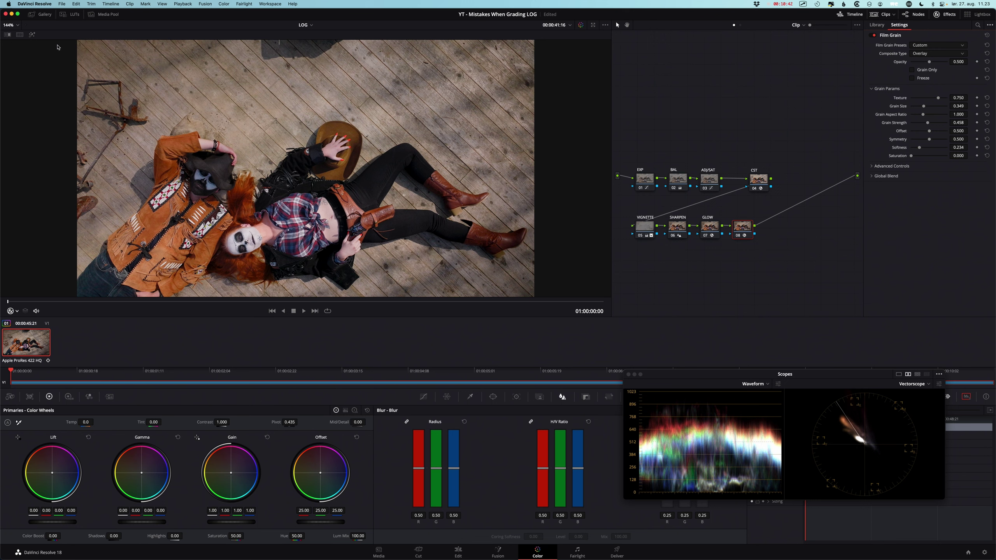
- Show the current grade in split screen beside the still saved in the gallery, using the Selected Still Images mode
key(alt+super+w)
click(586, 35)
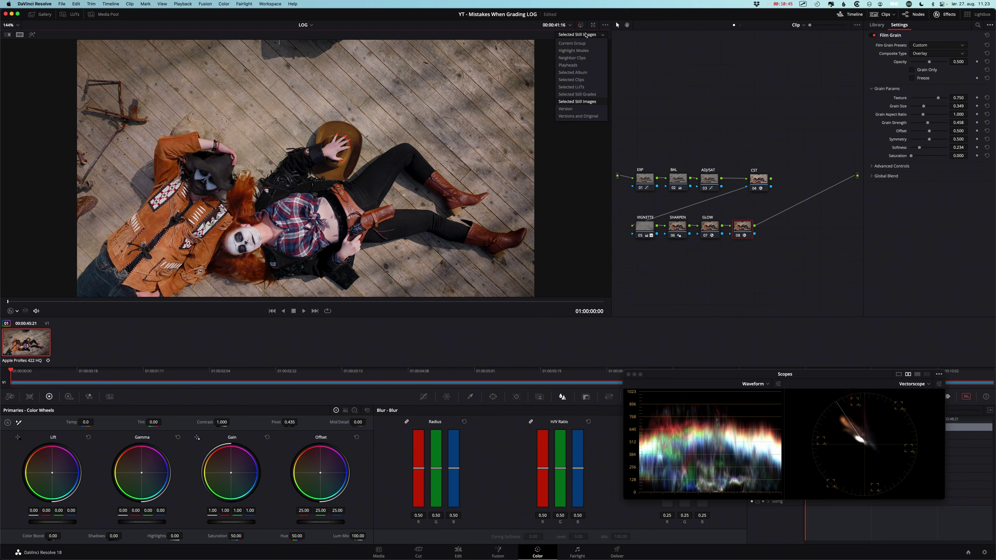
click(42, 14)
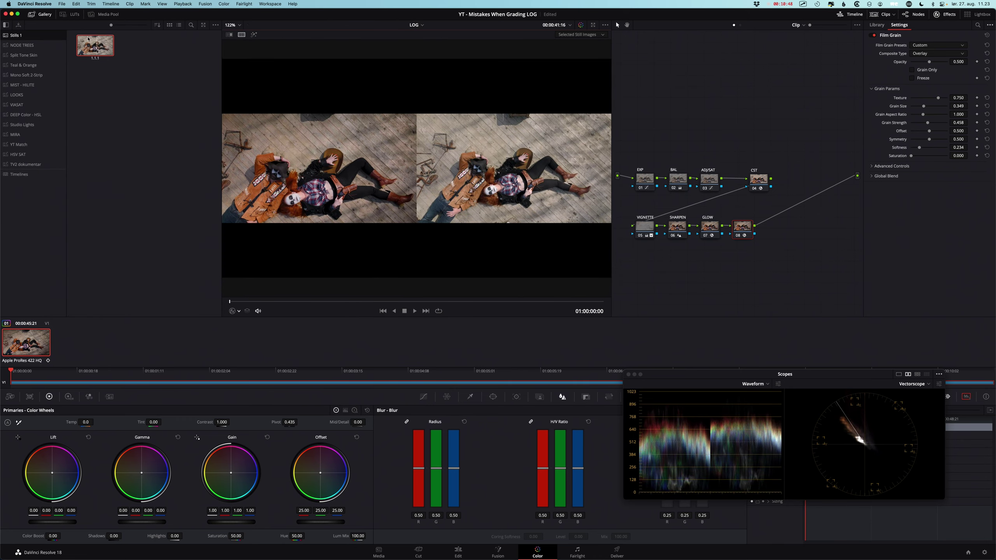
click(41, 14)
- Play the split-screen comparison full screen for a short stretch and return to the normal view
key(super+f)
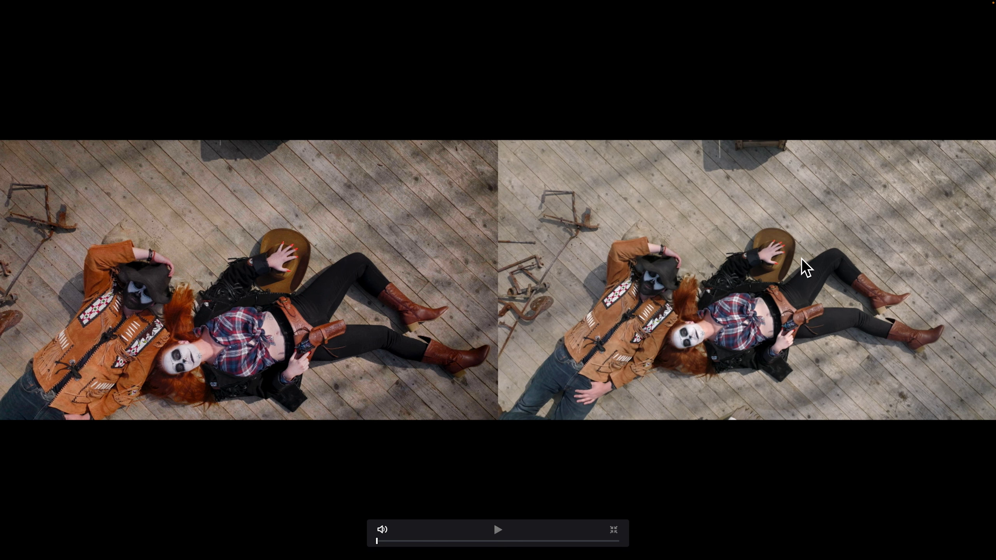
key(space)
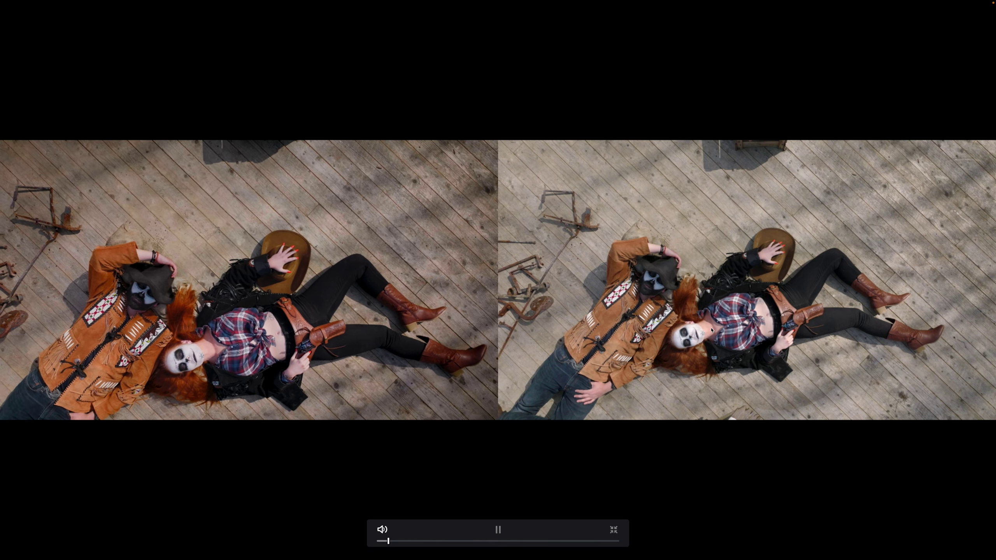
key(space)
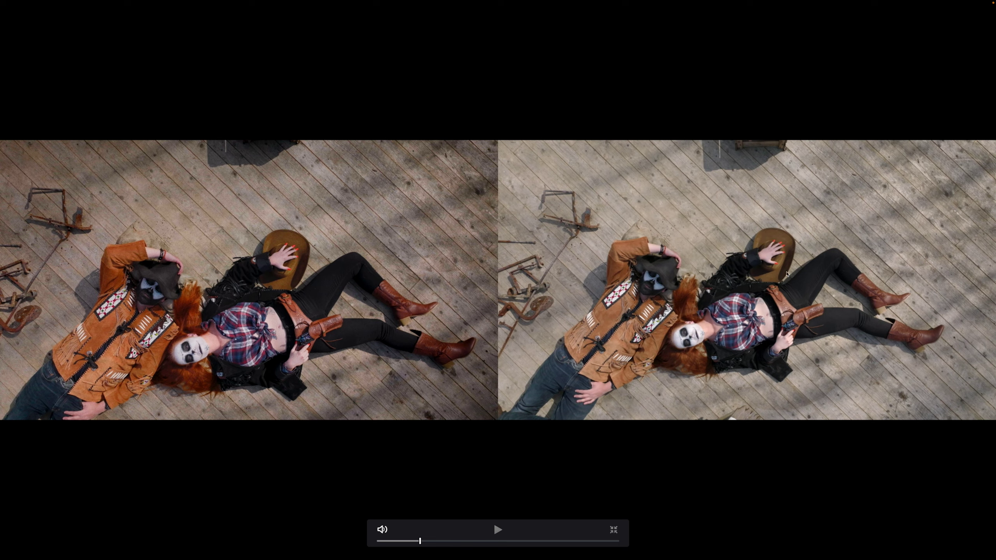
key(Escape)
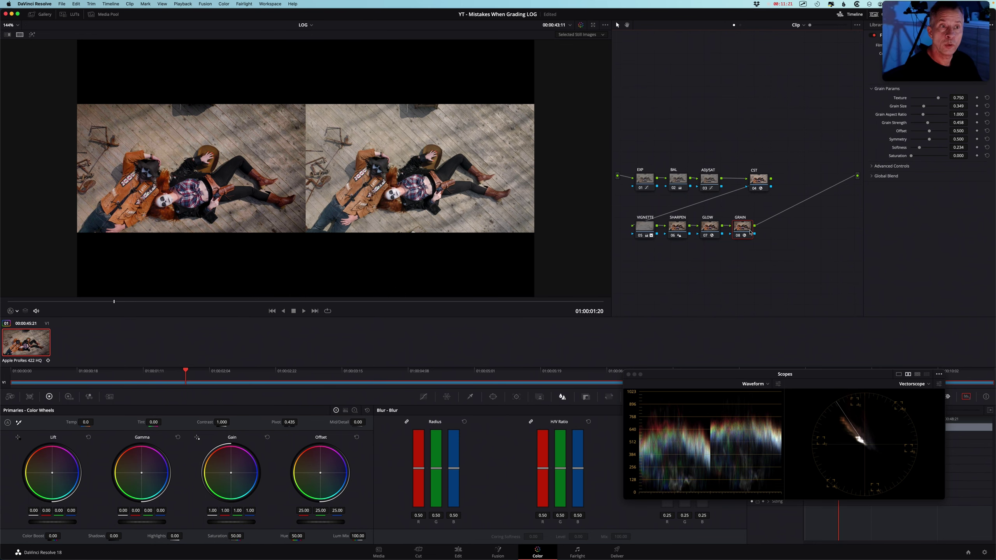